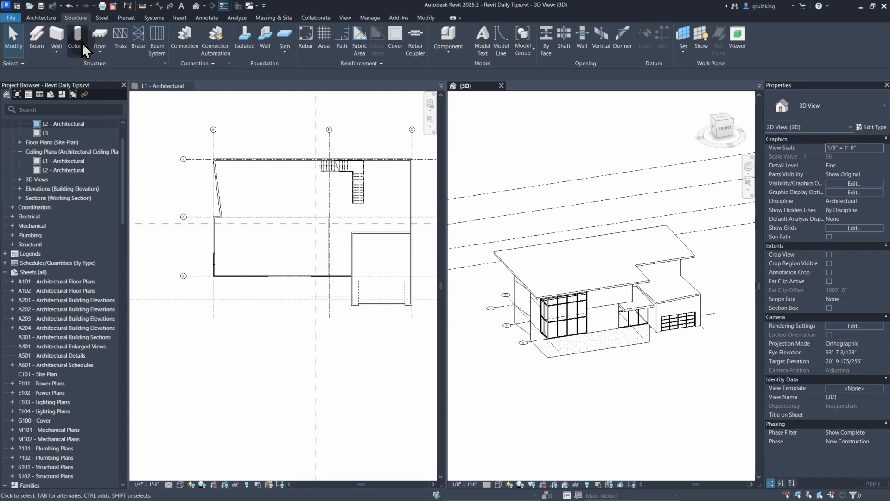
Start placing a 20 x 20 concrete rectangular structural column on the L1 plan, with its extent set by Height instead of Depth.
click(46, 19)
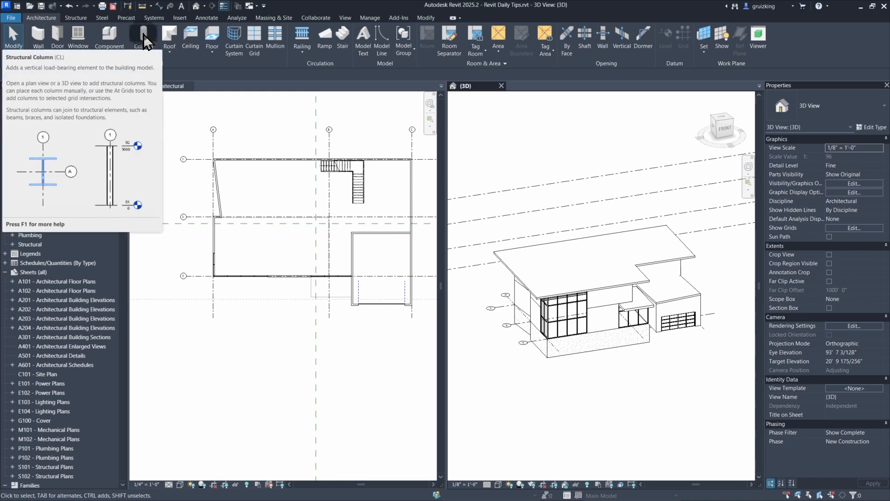
click(141, 51)
click(143, 52)
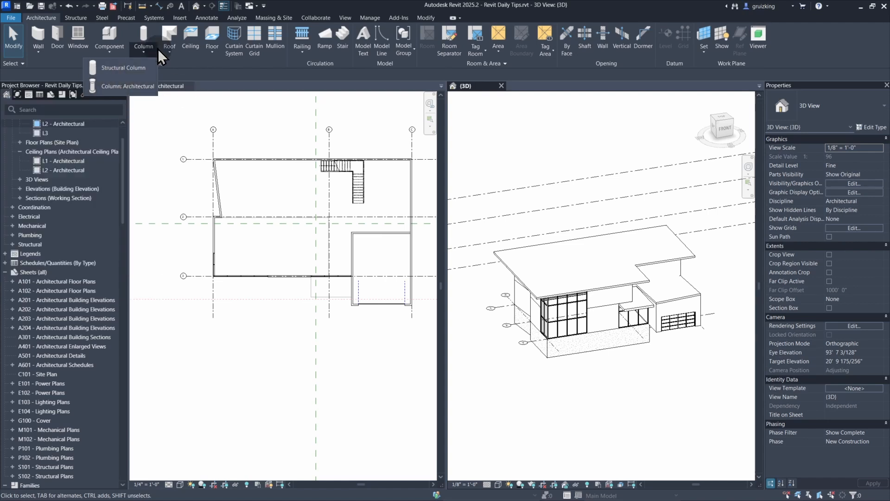
click(116, 69)
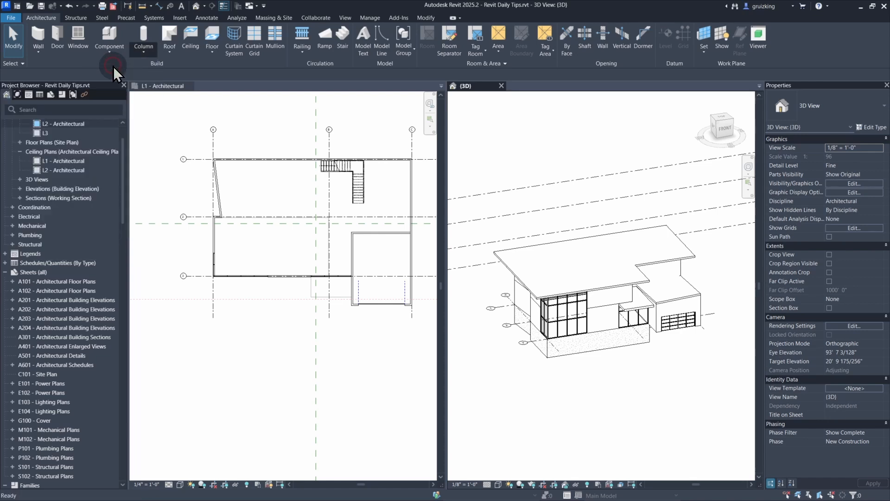
click(298, 235)
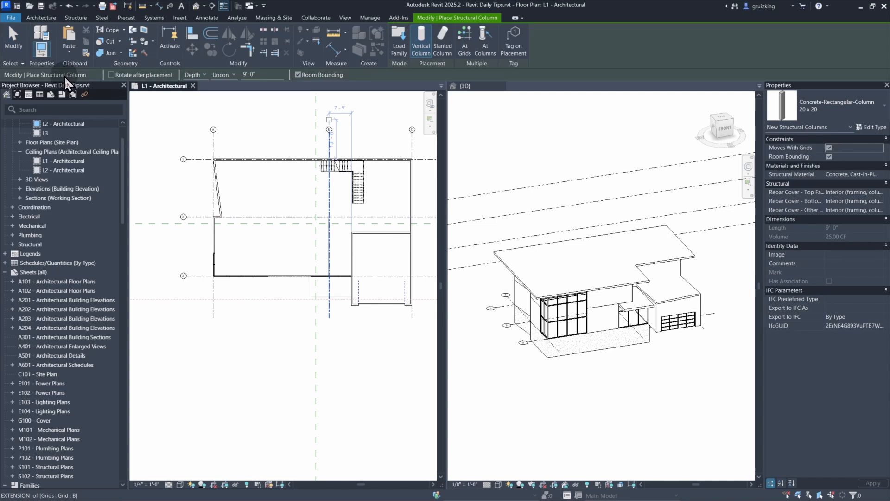
click(204, 75)
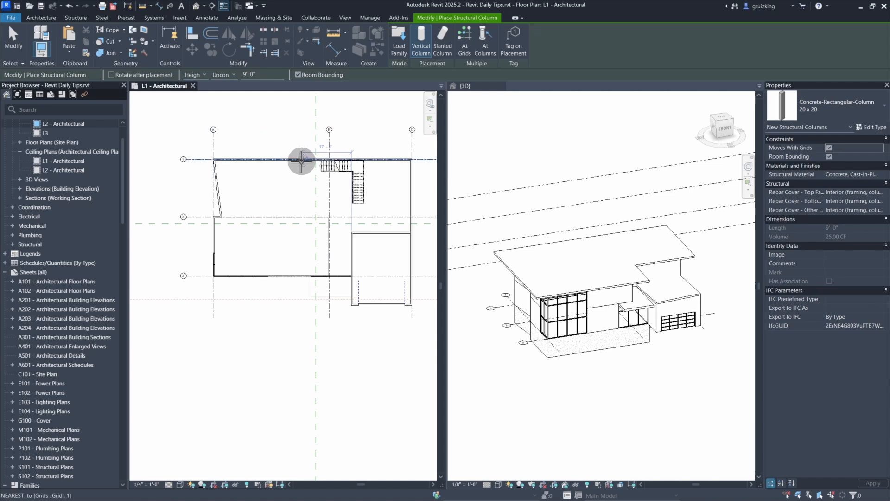
scroll(308, 195, up, 4)
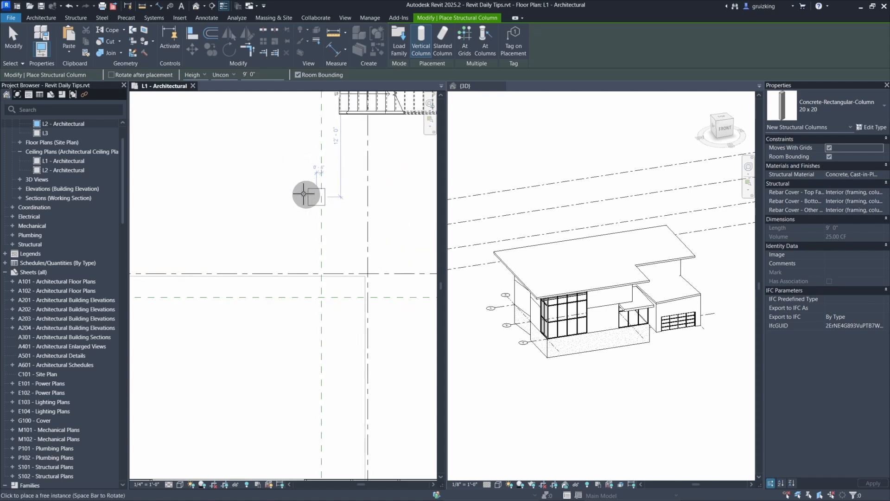
click(200, 74)
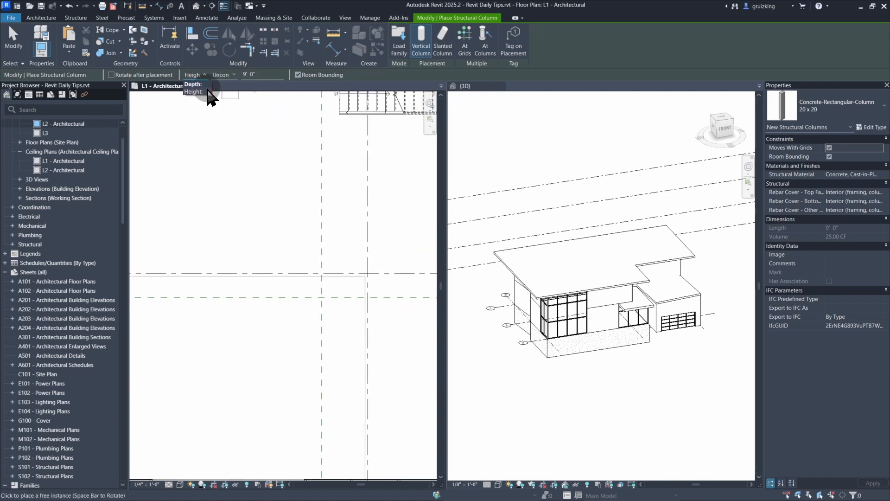
click(201, 86)
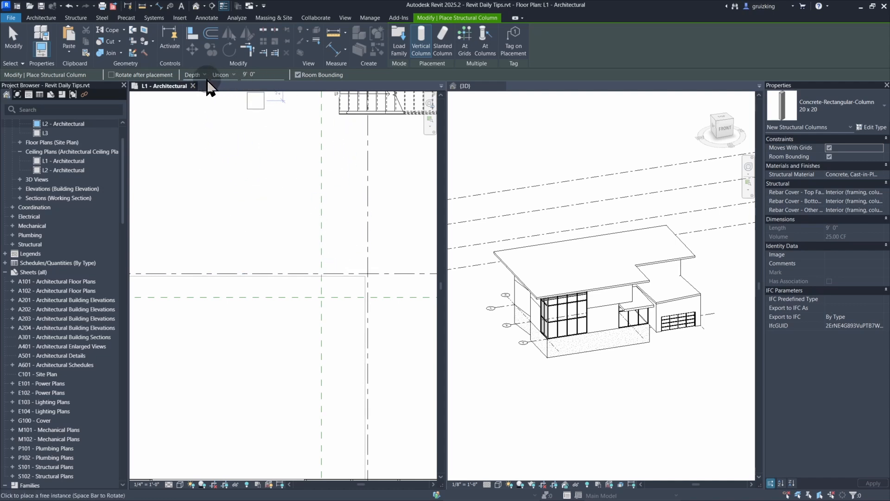
click(196, 92)
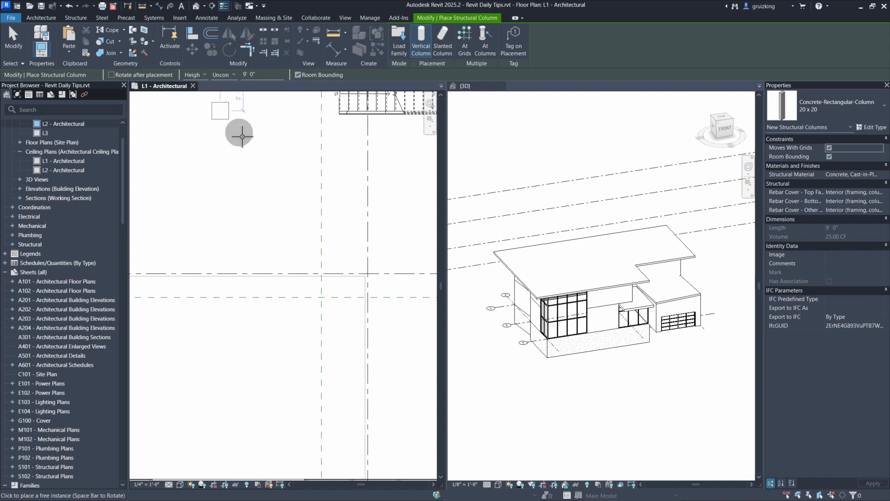
Place the structural column at the intersection of grids B and 2 using the At Grids option and finish the command.
middle_drag(354, 252, 308, 240)
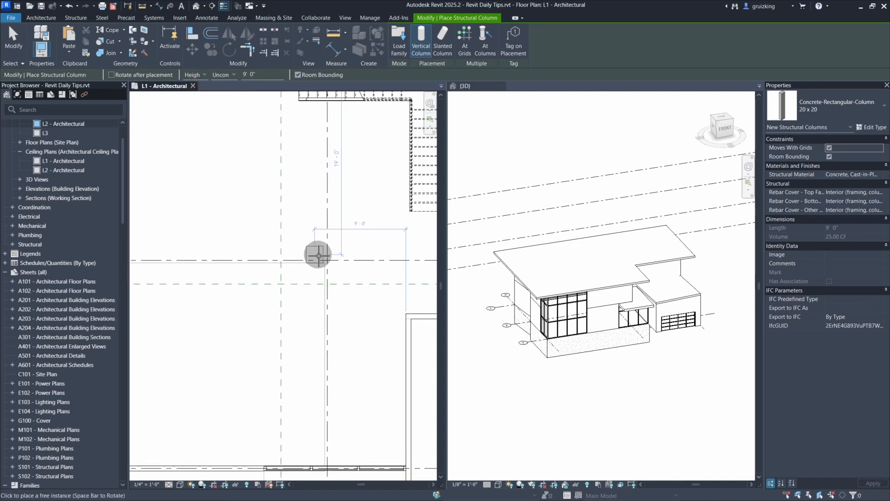
scroll(324, 260, up, 2)
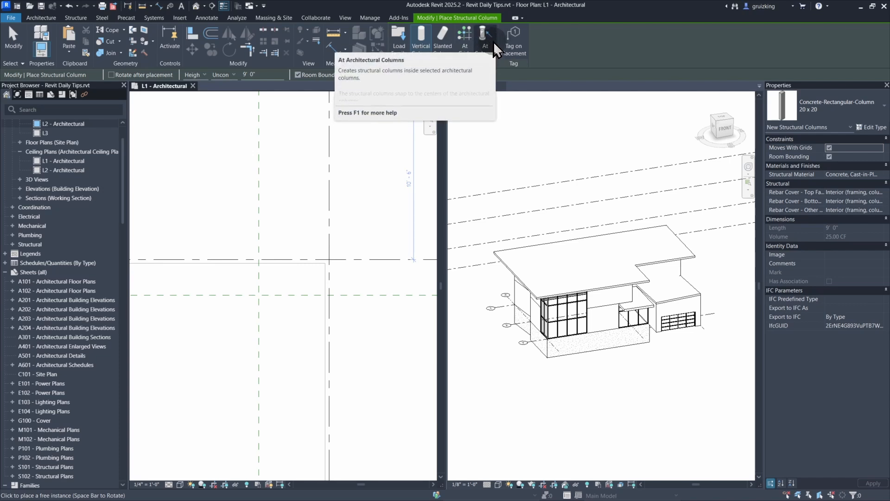
click(463, 34)
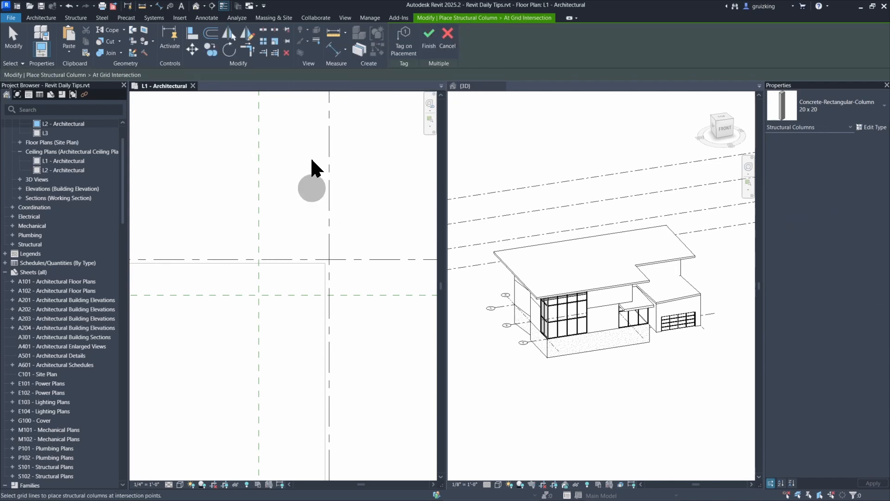
drag(356, 204, 307, 275)
scroll(336, 267, down, 5)
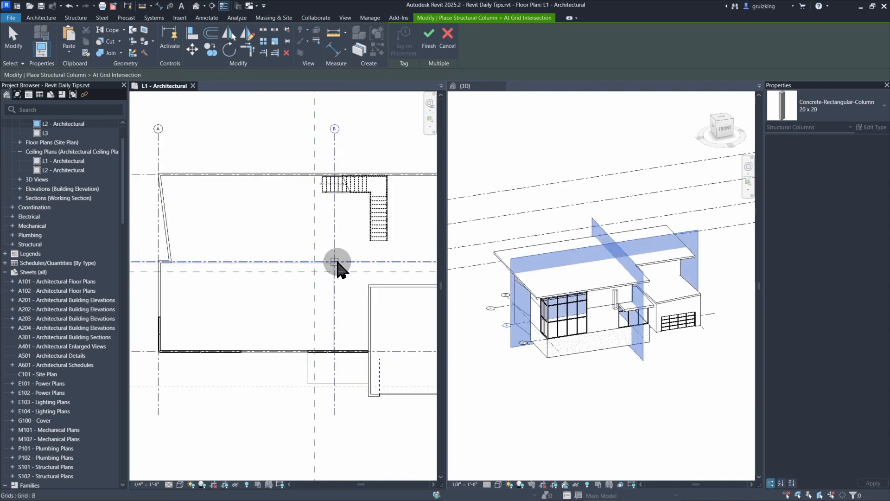
scroll(337, 266, up, 6)
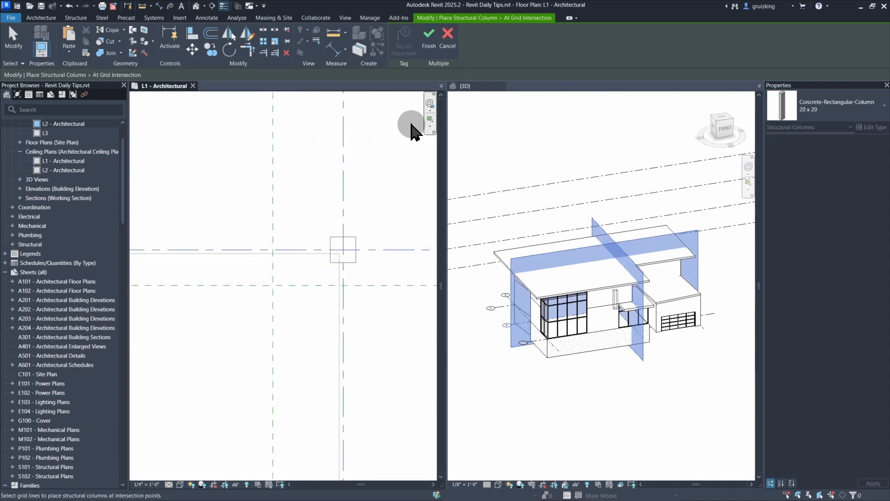
click(428, 41)
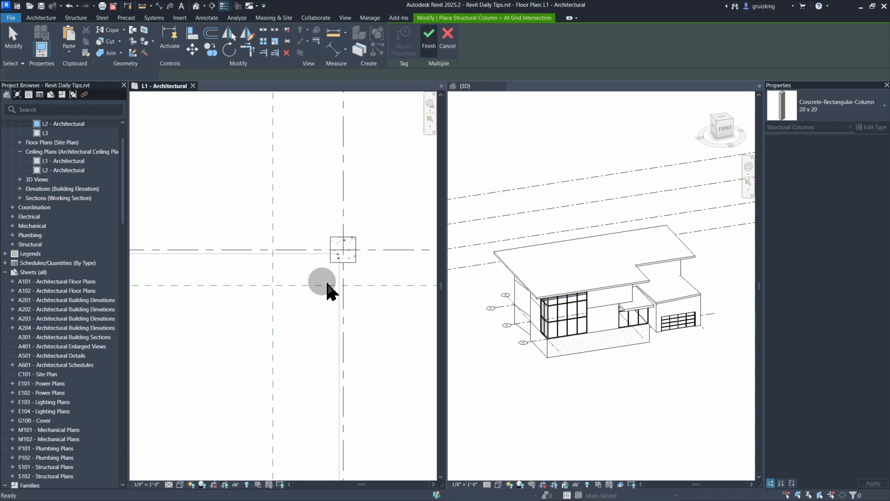
click(646, 363)
key(Escape)
key(Escape)
key(Escape)
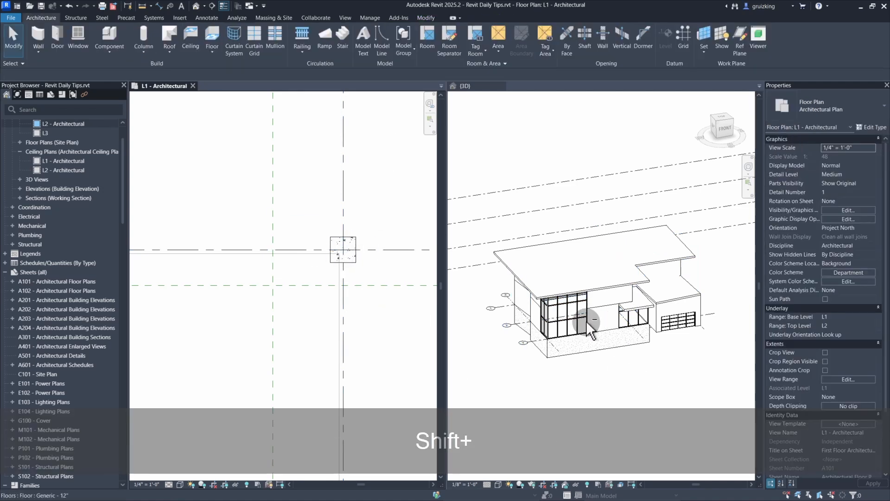
Temporarily hide the roof category in the 3D view.
key(shift+Escape)
click(362, 268)
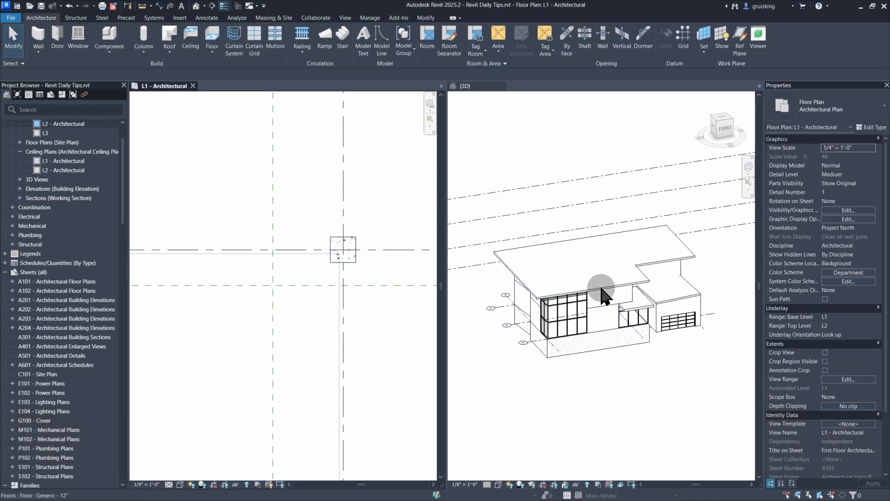
click(600, 283)
scroll(599, 286, up, 2)
shift+middle_drag(599, 288, 586, 275)
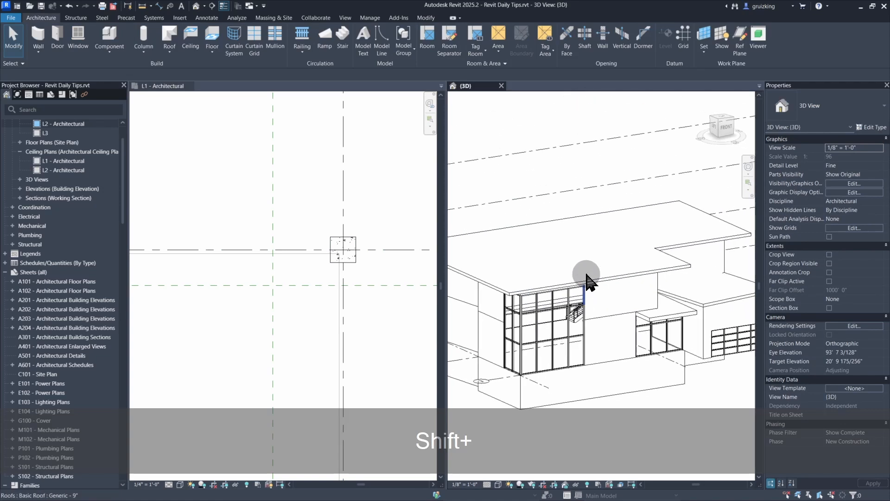
click(589, 268)
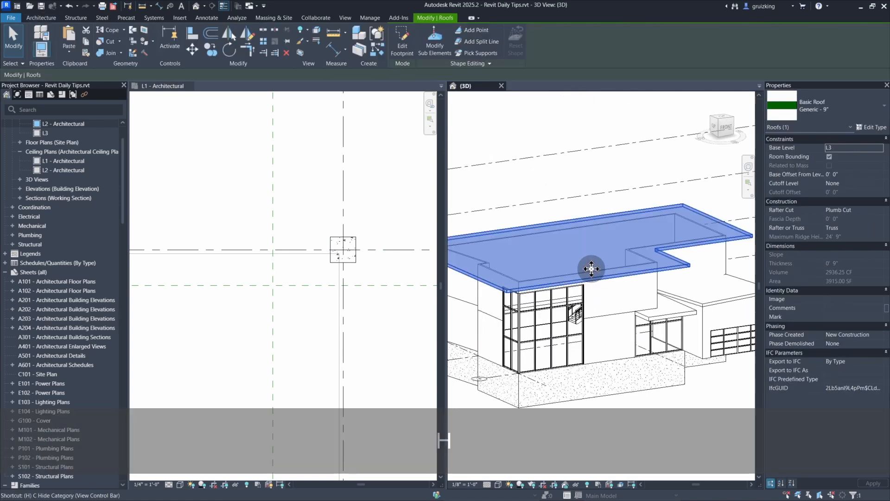
key(h)
key(c)
shift+middle_drag(607, 324, 622, 304)
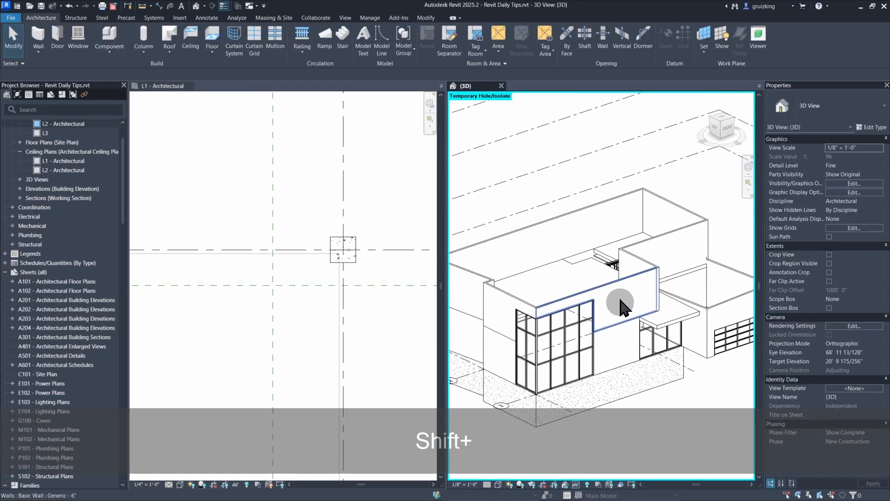
Temporarily hide the wall category in the 3D view to expose the structural column.
click(616, 294)
key(h)
key(c)
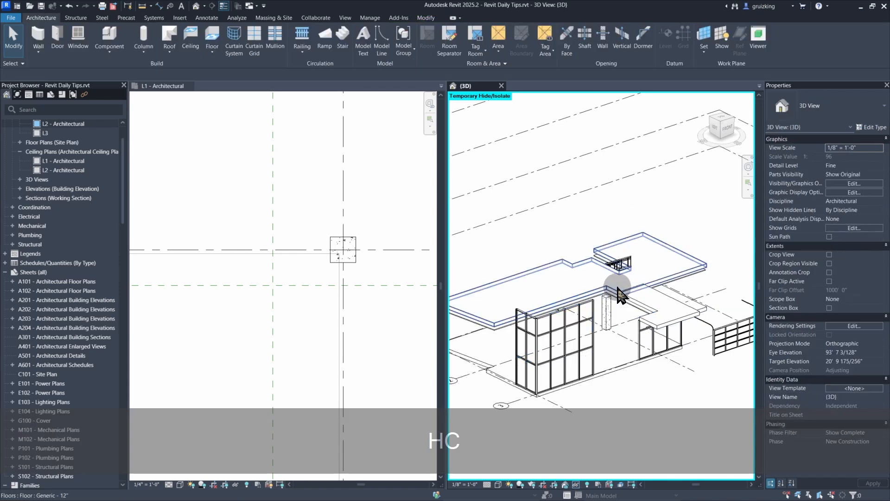
shift+middle_drag(614, 323, 605, 311)
scroll(626, 317, up, 5)
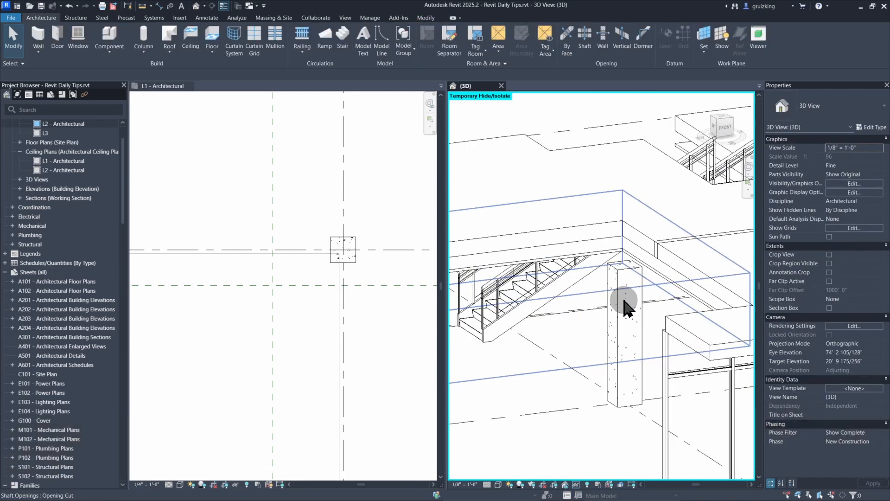
Attach the top of the structural column to the L2 floor slab above it and dismiss the warning.
click(620, 299)
key(Escape)
key(Escape)
click(626, 378)
shift+middle_drag(626, 378, 596, 252)
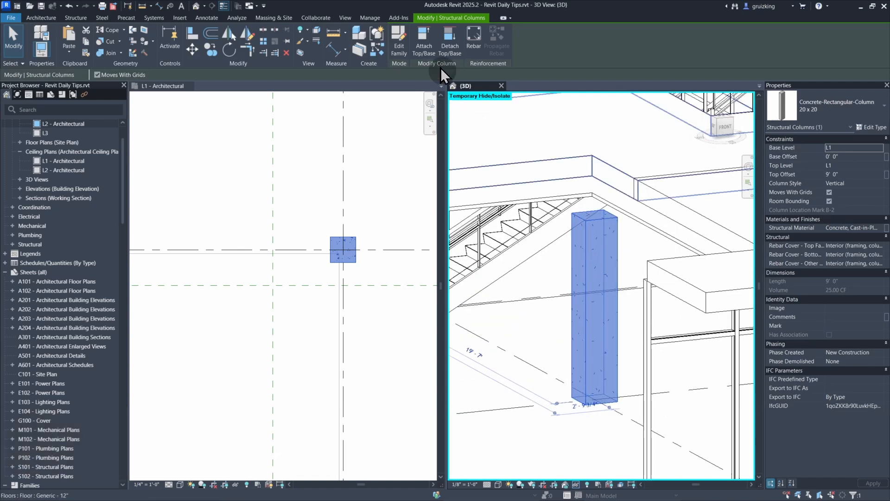
click(424, 43)
click(590, 150)
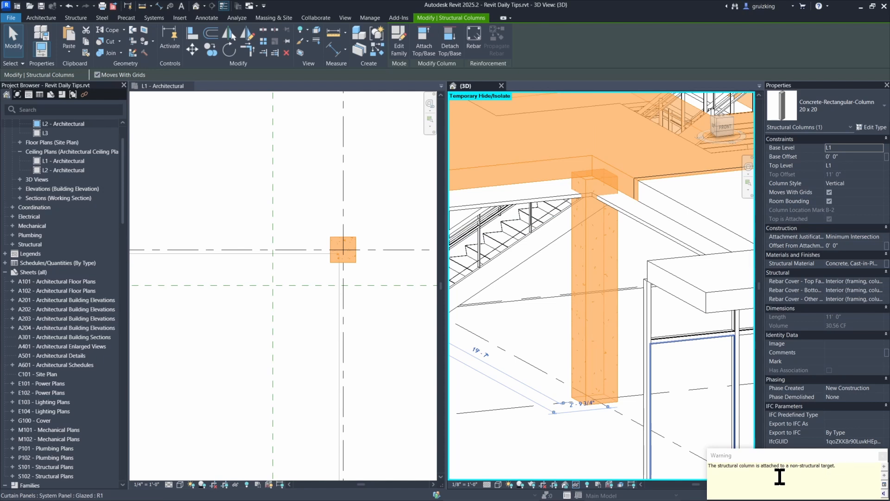
click(883, 456)
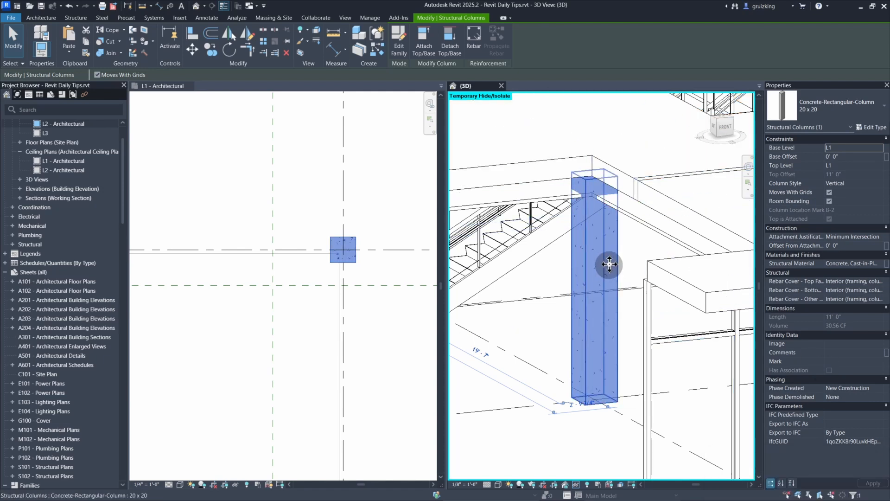
Mark the L2 floor slab above the column as Structural.
click(591, 132)
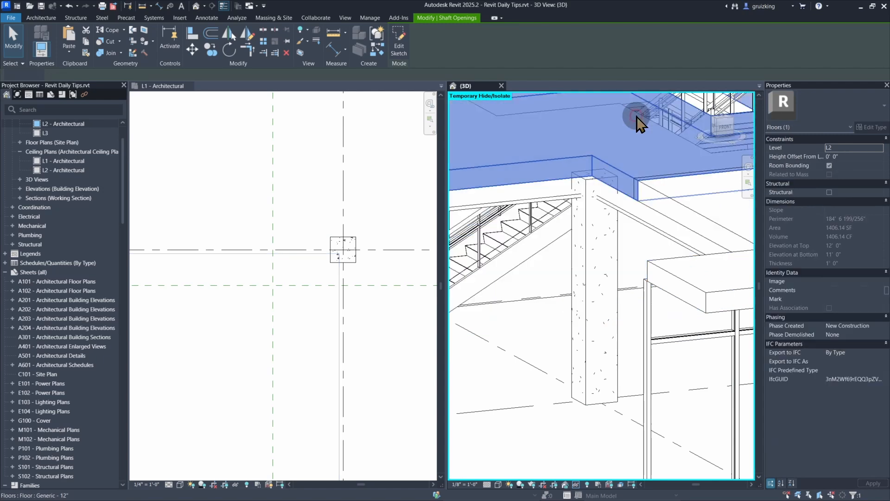
click(830, 192)
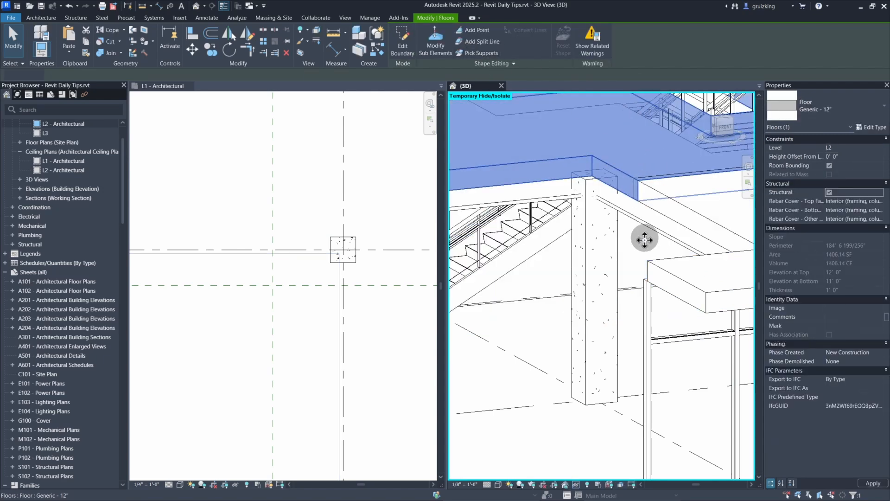
shift+middle_drag(589, 235, 649, 215)
middle_drag(547, 198, 590, 199)
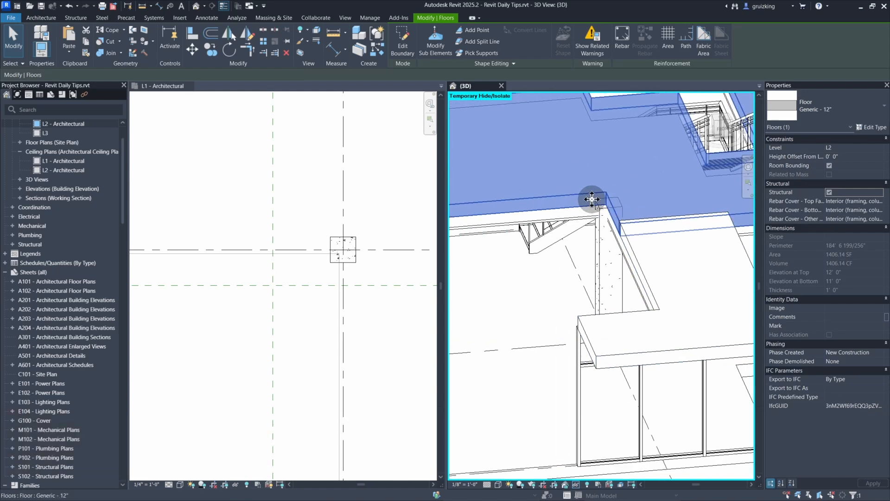
Turn off the Structural property of the L2 floor slab and deselect it.
click(829, 192)
key(Escape)
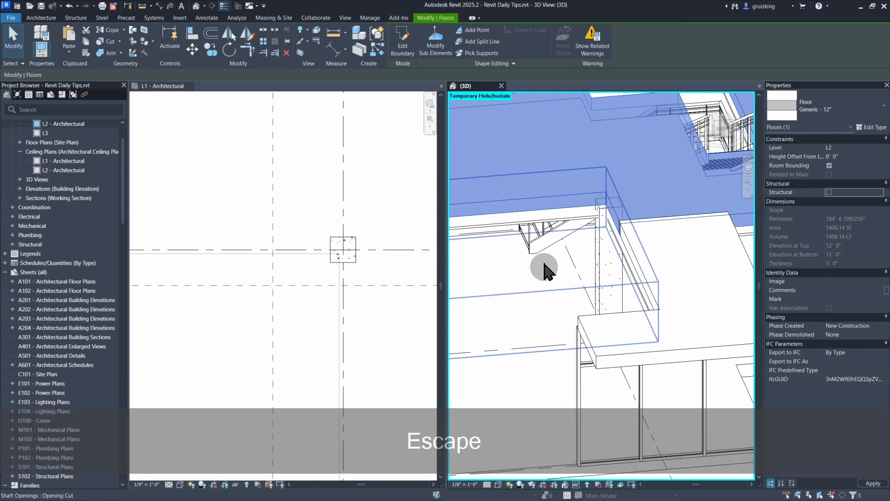
key(Escape)
Reset the temporary hide/isolate in the 3D view to bring back the hidden roofs and walls.
mouse_move(529, 297)
shift+middle_down()
mouse_move(536, 328)
mouse_move(566, 324)
mouse_move(541, 302)
shift+middle_up()
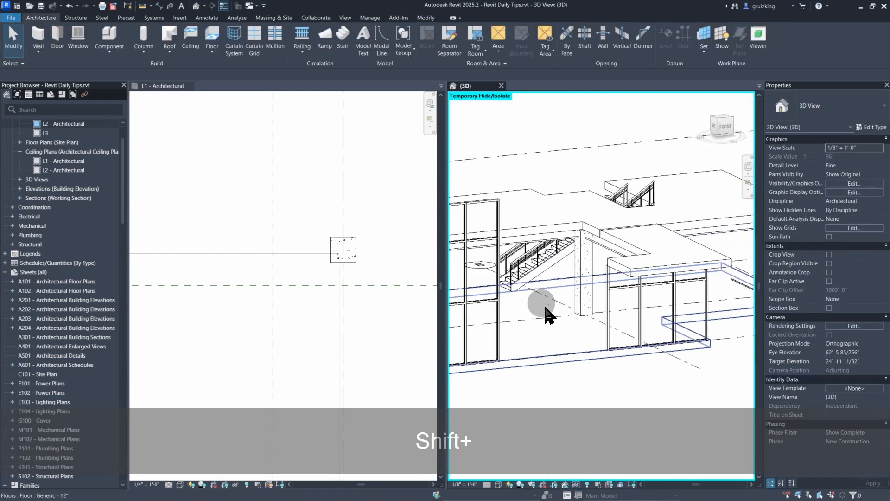
shift+middle_drag(619, 348, 601, 277)
key(h)
key(r)
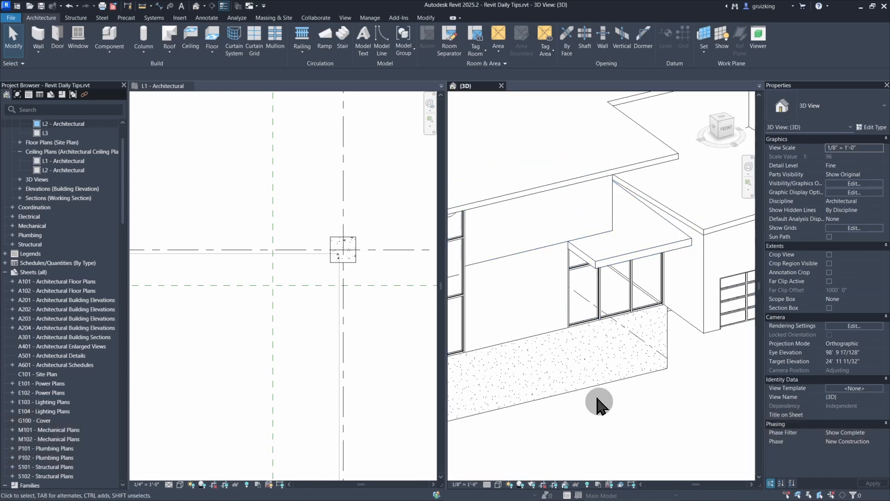
click(577, 485)
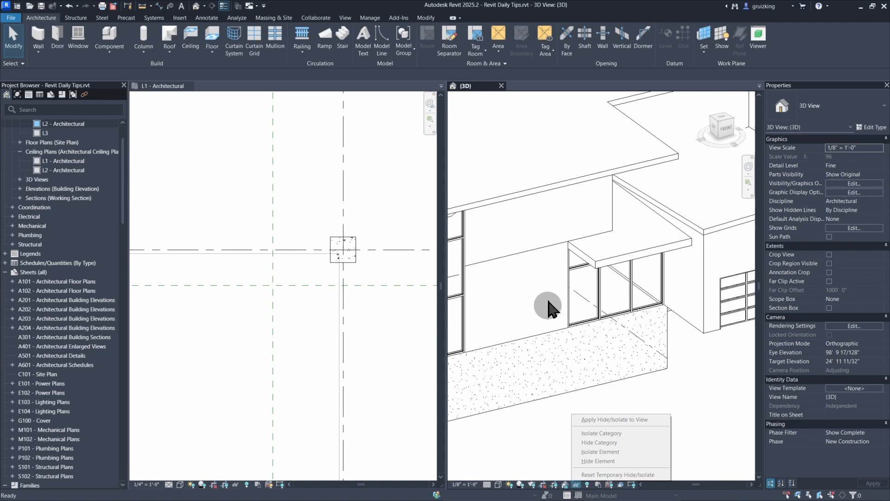
click(510, 292)
scroll(501, 293, down, 1)
middle_drag(501, 294, 548, 293)
key(Escape)
key(Escape)
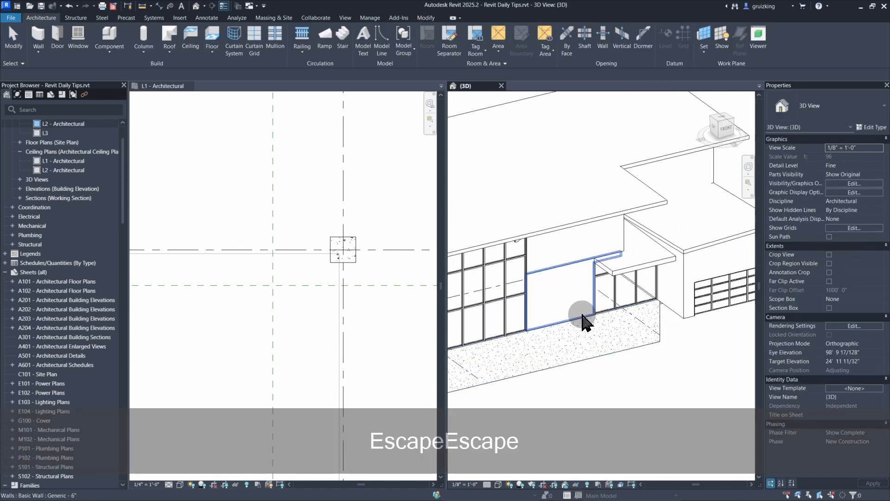
Turn off the Walls category in the 3D view's Visibility/Graphic Overrides and accept the change.
key(v)
key(v)
key(w)
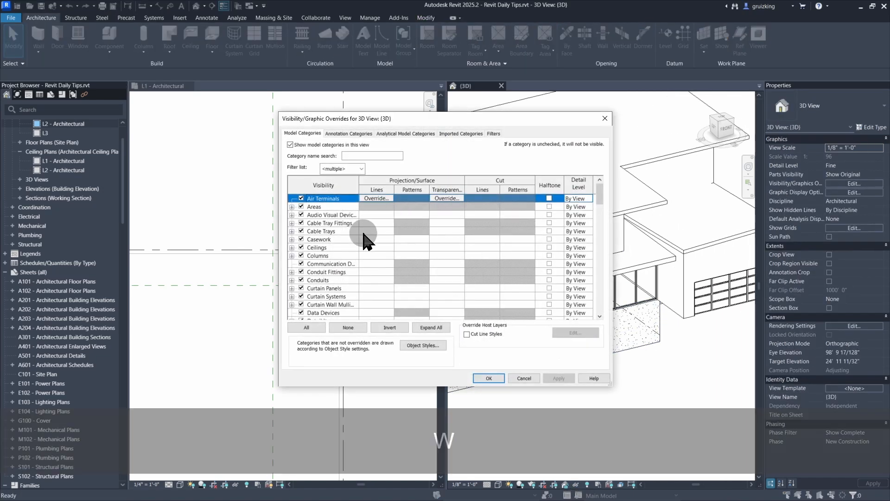
key(space)
click(488, 378)
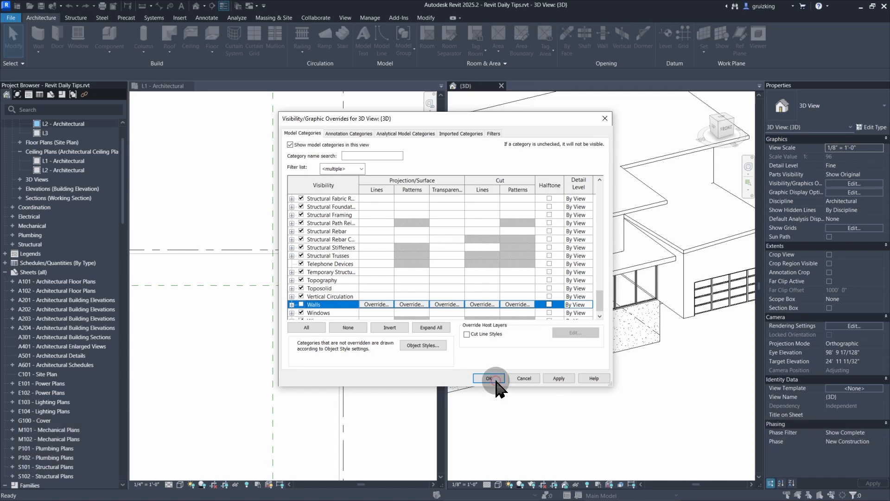
Turn the Walls category back on in the 3D view's Visibility/Graphic Overrides and accept the change.
middle_drag(552, 214, 587, 297)
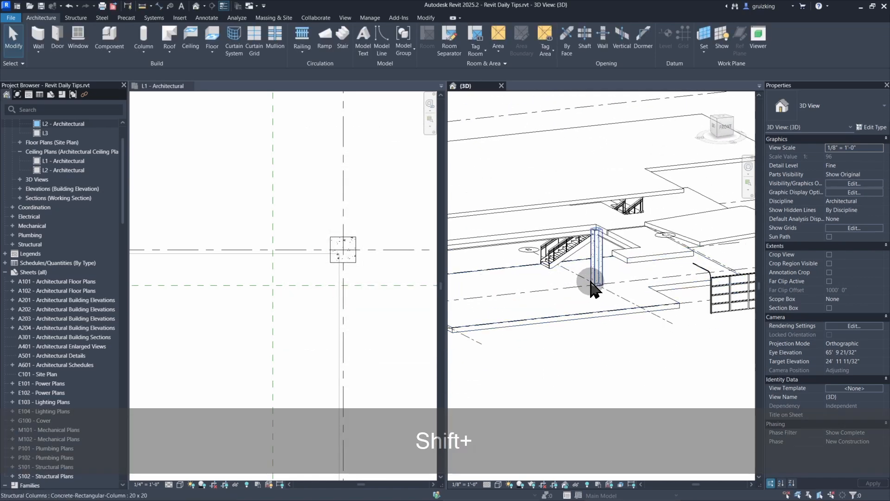
key(shift+v)
key(shift+v)
click(339, 288)
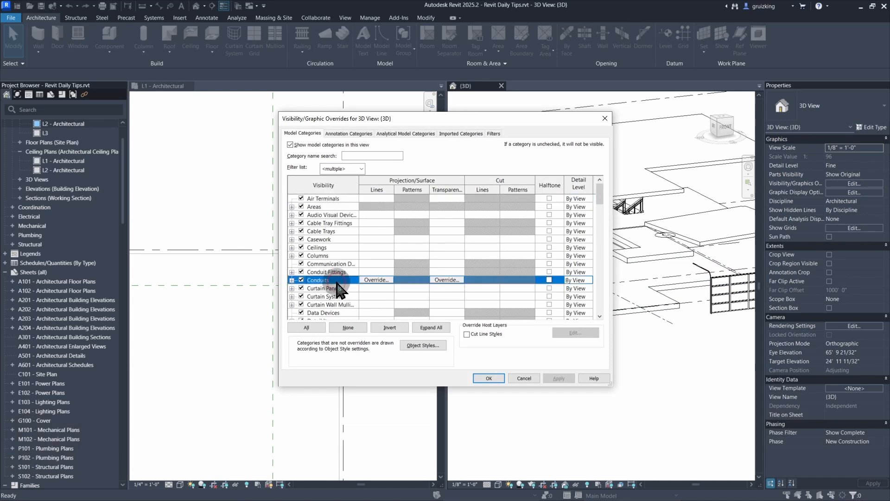
scroll(339, 285, down, 1)
key(w)
key(space)
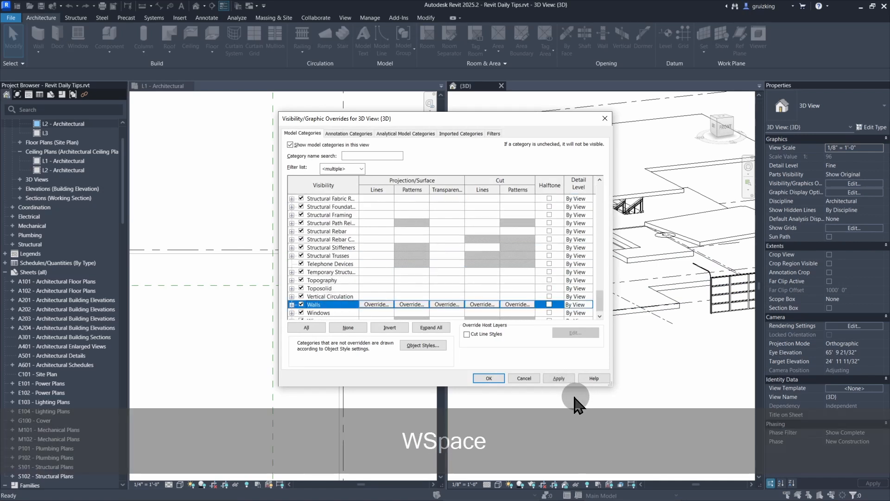
click(492, 379)
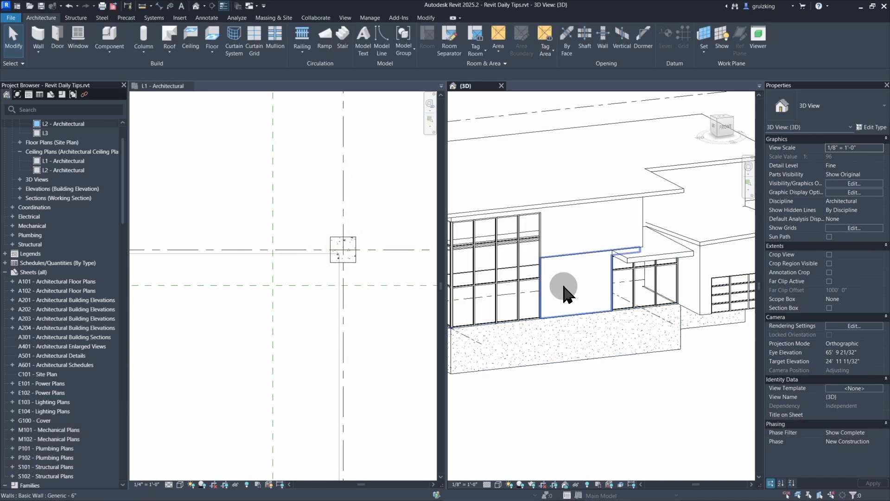
Temporarily hide the Walls category in the 3D view using the selected Generic - 6" wall, and reset the temporary hide/isolate.
right_click(572, 295)
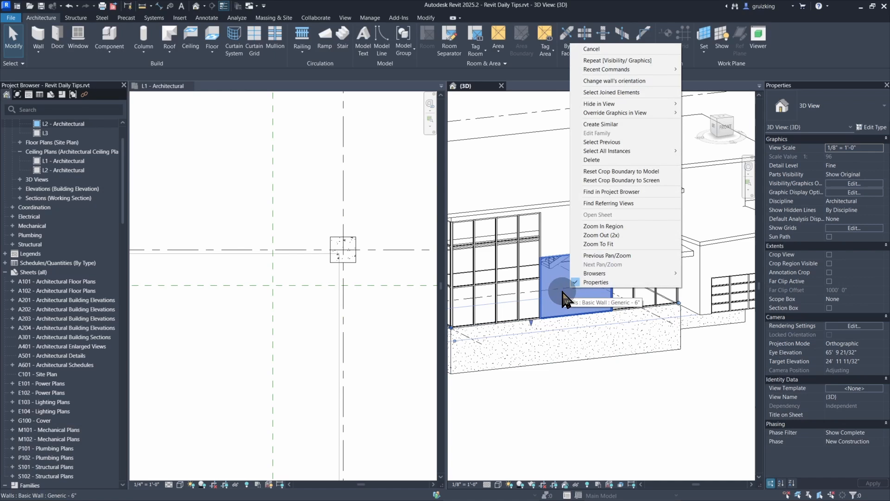
click(564, 291)
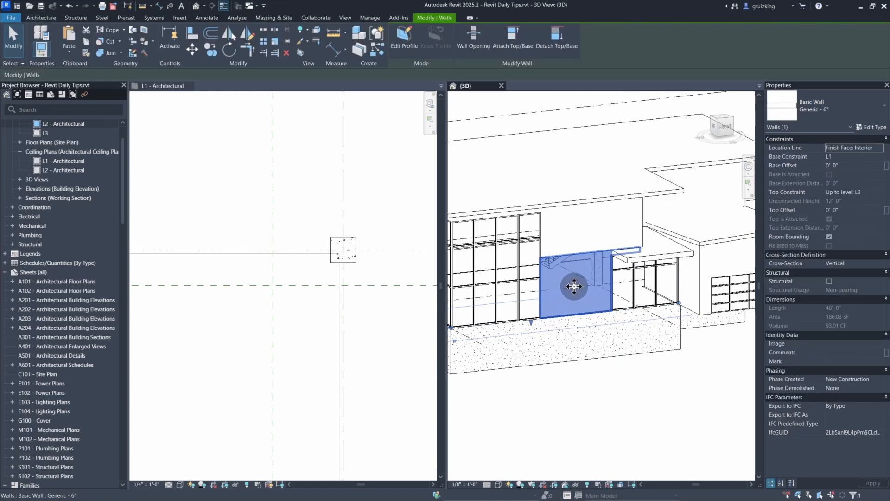
click(576, 485)
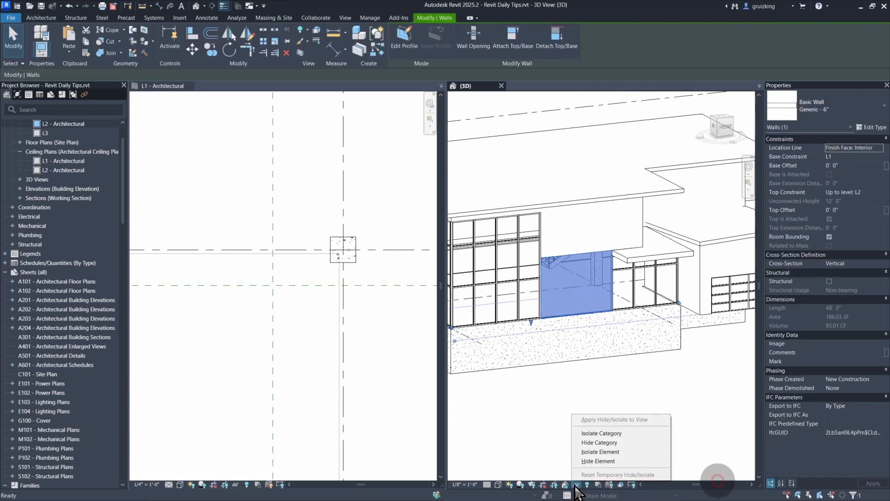
click(600, 443)
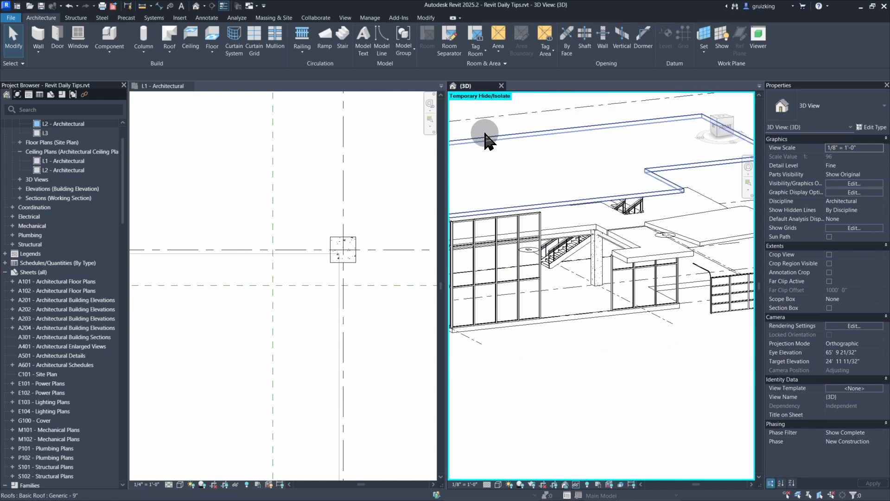
key(h)
key(r)
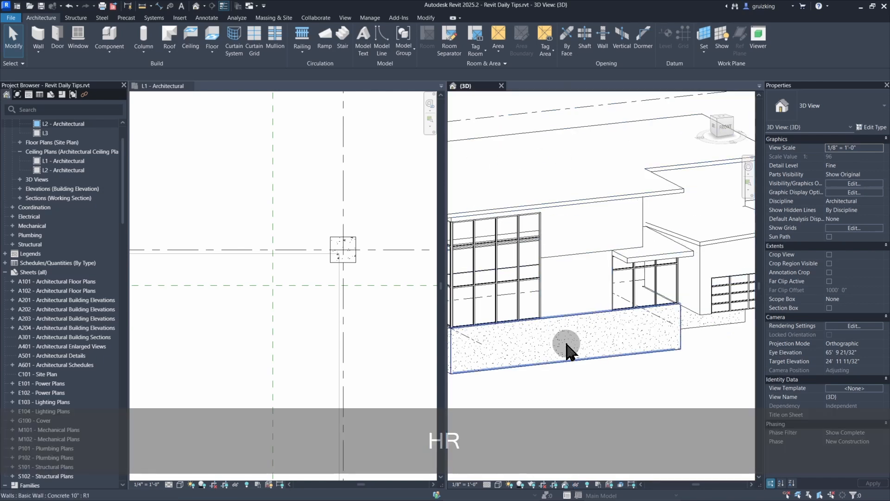
Select the Generic - 6" wall beside the column and temporarily hide its whole category in the 3D view.
click(583, 295)
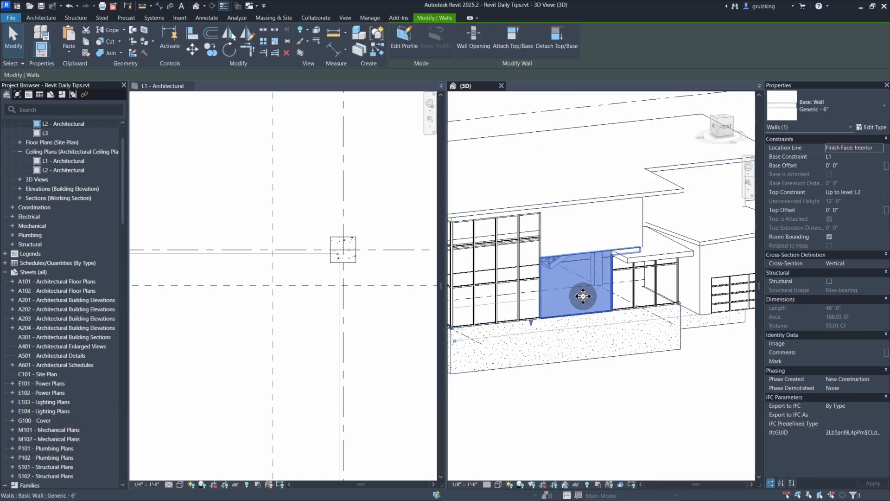
key(h)
key(c)
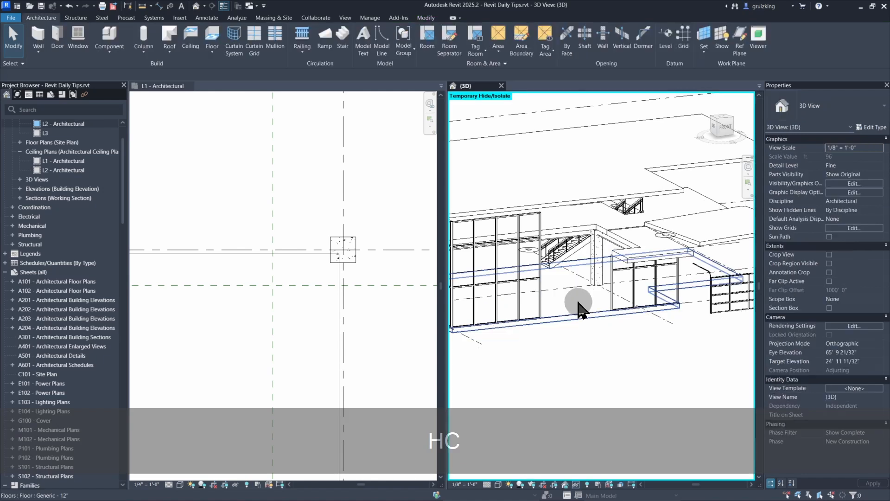
middle_drag(585, 293, 561, 248)
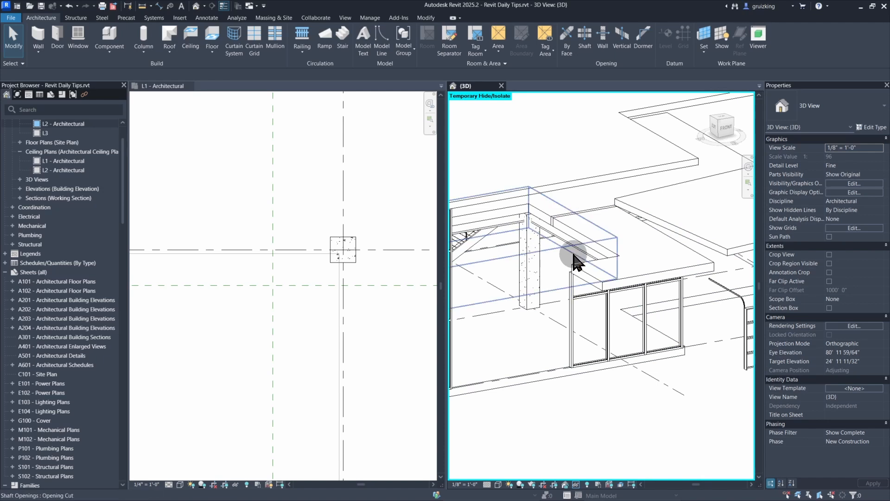
Start a W8x10 structural beam with Level L2 as its placement plane, leaving the structural usage on Automatic.
shift+middle_drag(625, 295, 557, 241)
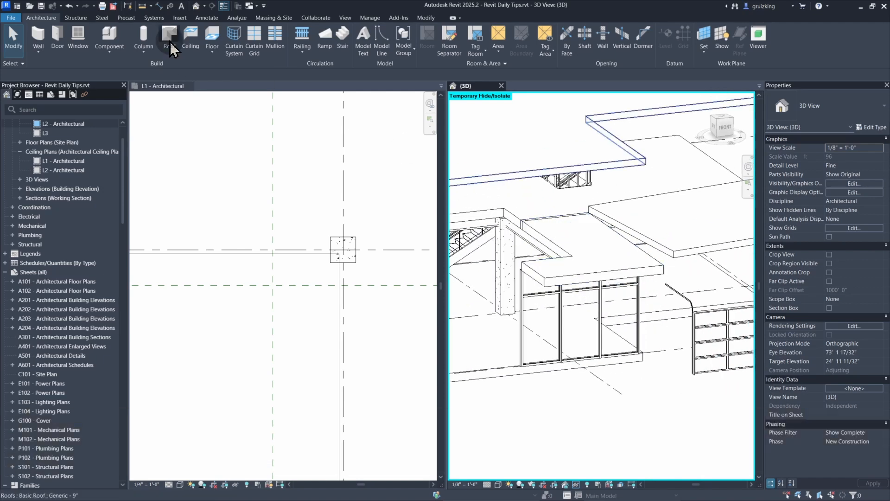
click(80, 17)
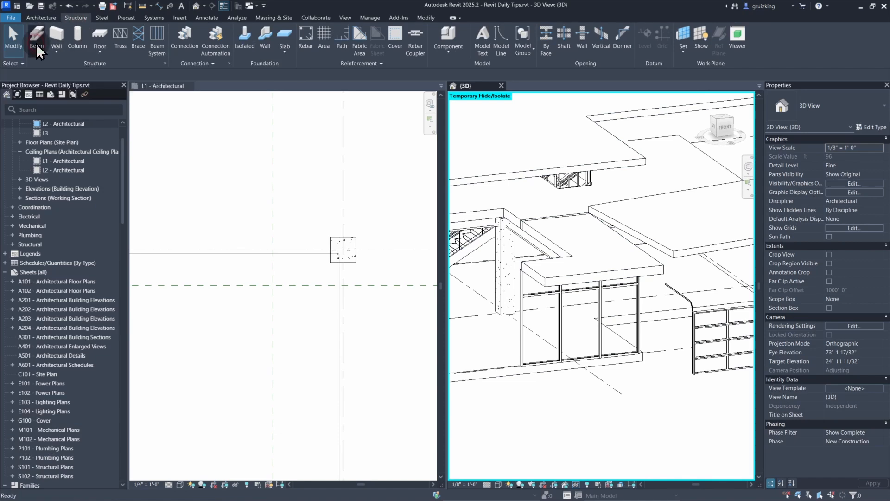
click(37, 39)
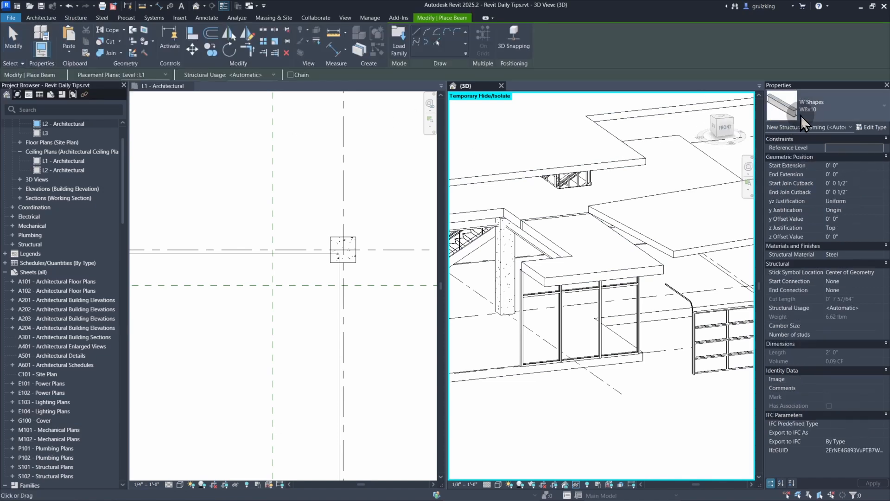
scroll(570, 253, up, 5)
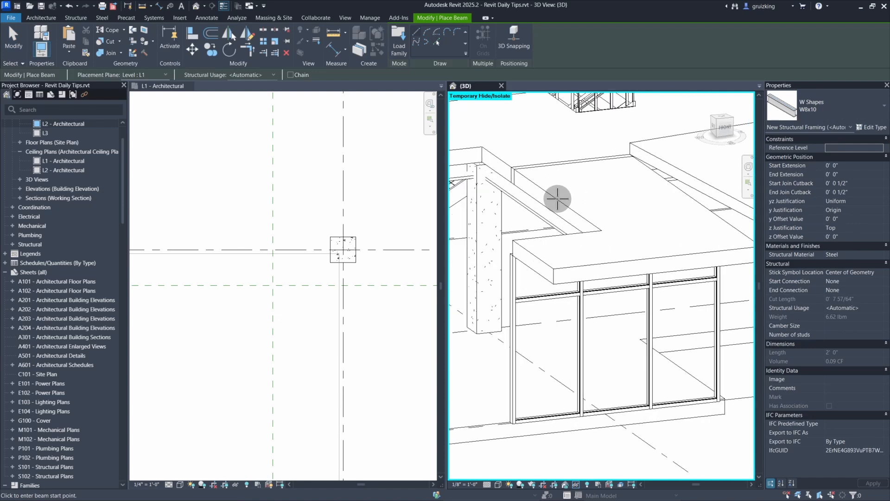
scroll(592, 210, down, 2)
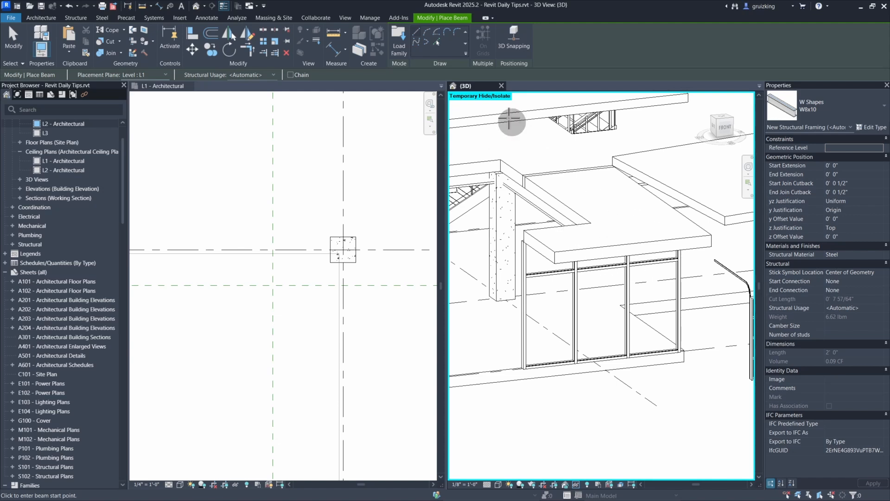
click(154, 74)
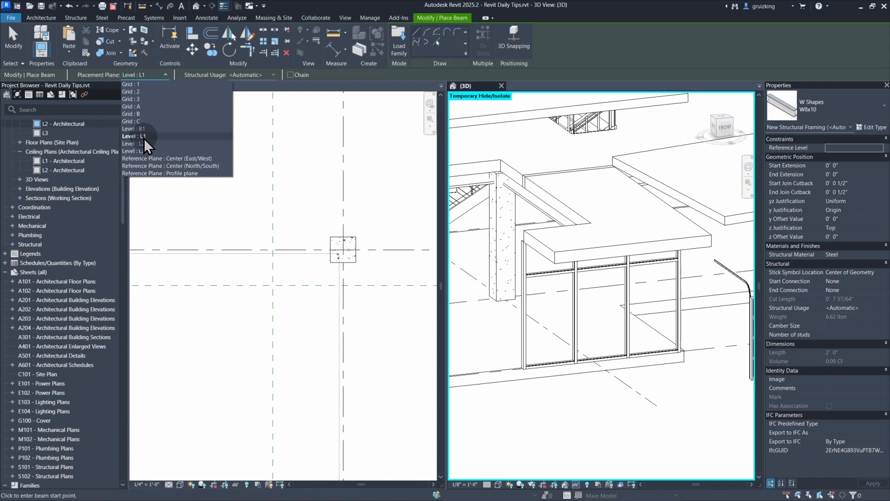
click(147, 144)
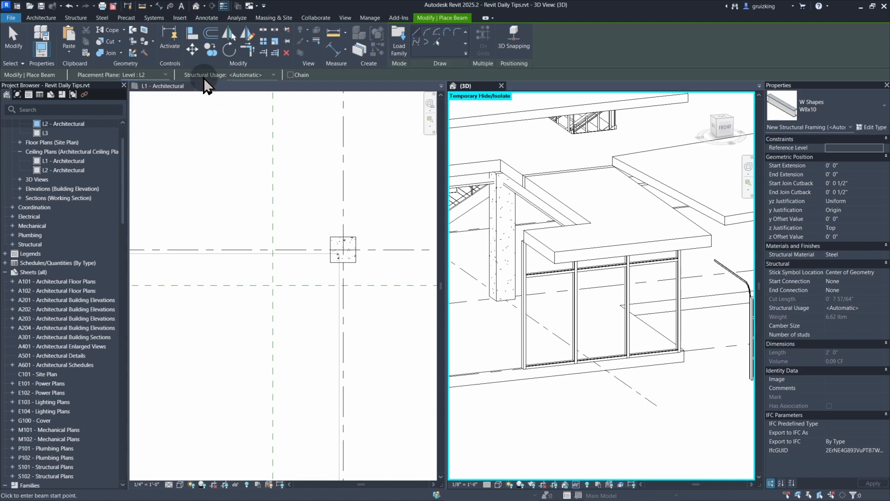
click(268, 74)
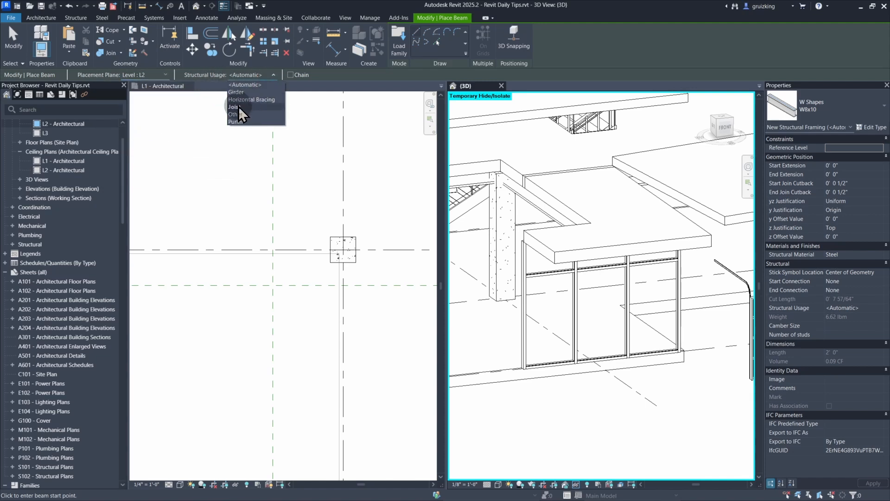
click(258, 73)
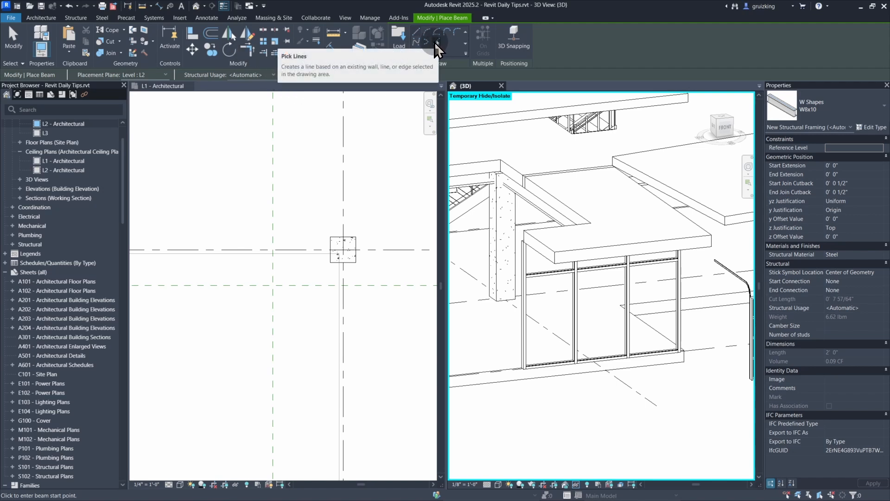
Place W8x10 beams along two opposite side edges of the Generic - 12" floor slab above the glazed bay using Pick Lines.
click(436, 42)
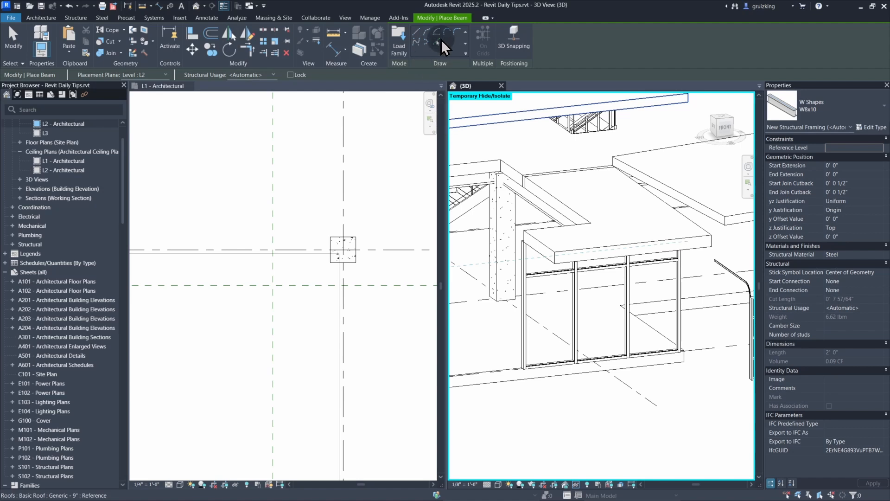
scroll(580, 215, up, 5)
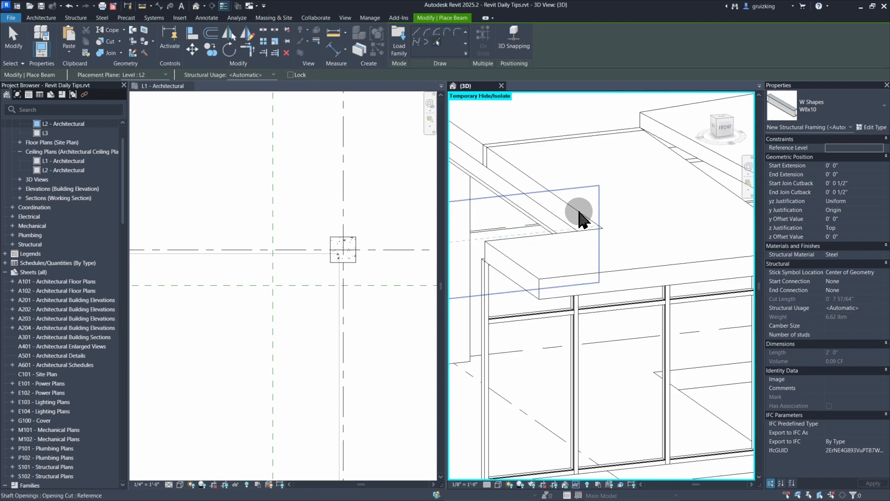
scroll(521, 298, down, 4)
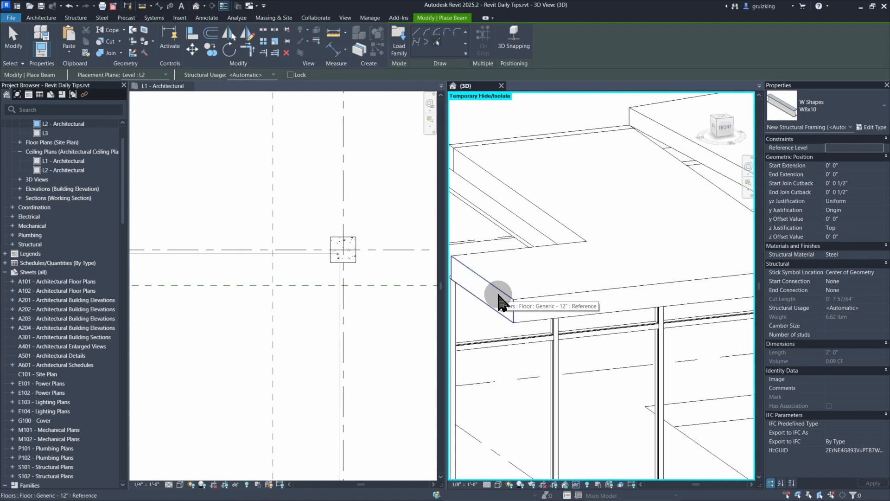
click(500, 294)
scroll(556, 283, down, 3)
scroll(673, 273, up, 3)
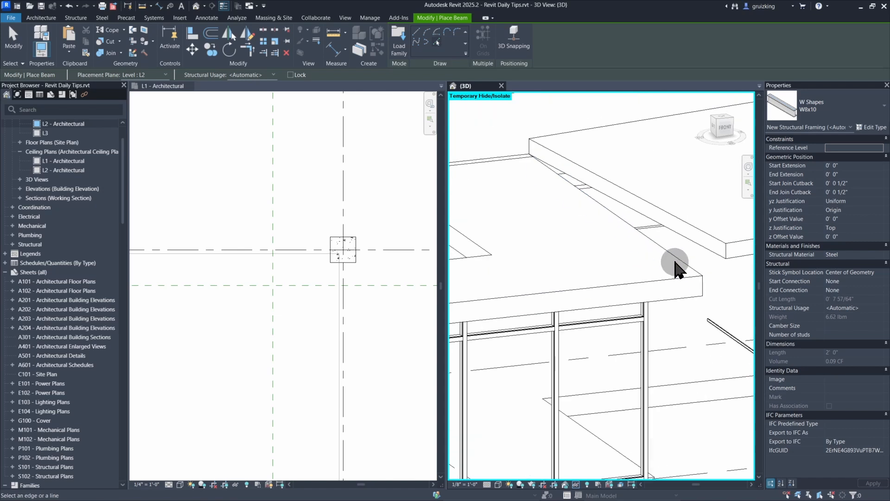
click(679, 267)
scroll(602, 248, down, 3)
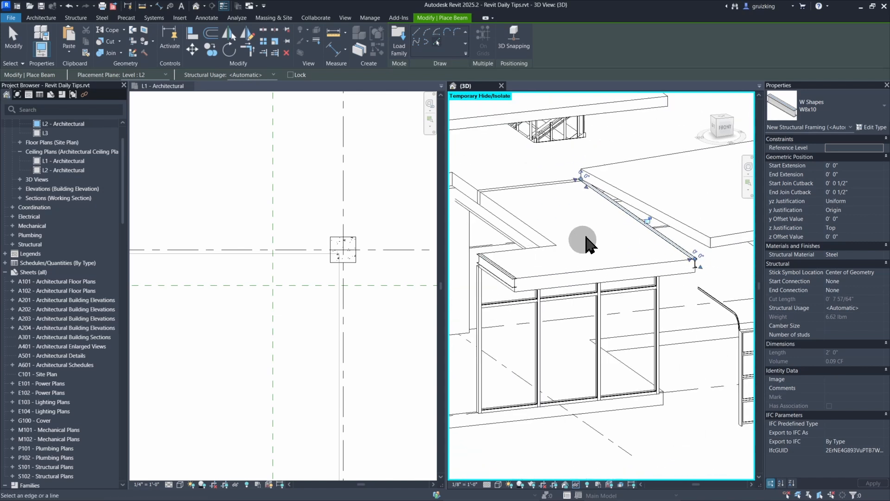
Undo the two beams placed along the slab edges.
key(ctrl+z)
scroll(636, 248, up, 2)
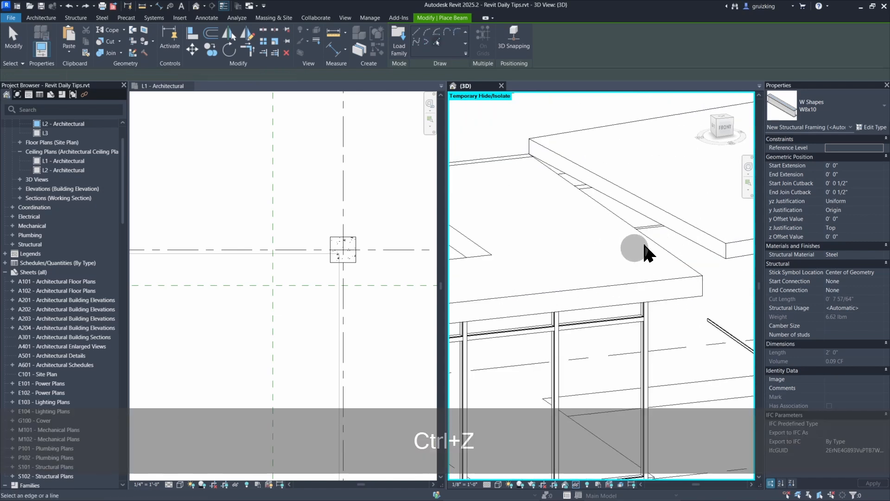
scroll(667, 239, down, 2)
key(ctrl+z)
scroll(681, 235, up, 3)
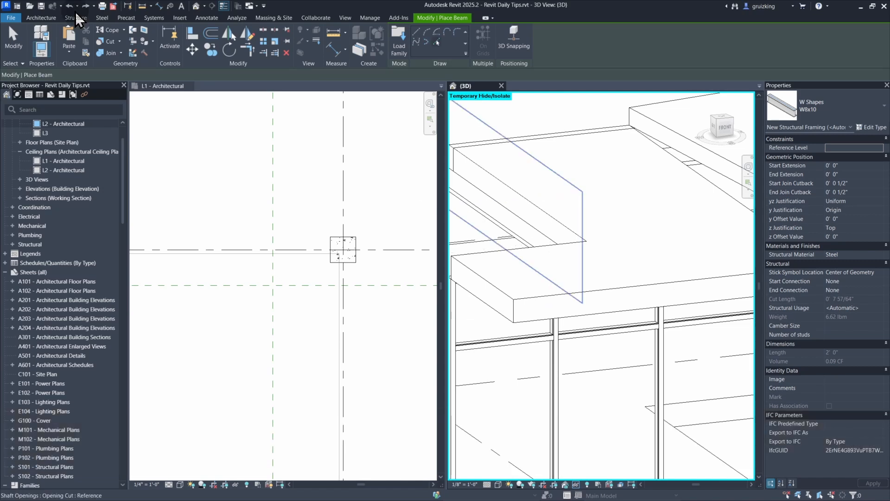
Start a structural beam system and create its boundary by picking the full chain of edges of the Generic - 12" floor slab with Pick Lines.
click(81, 17)
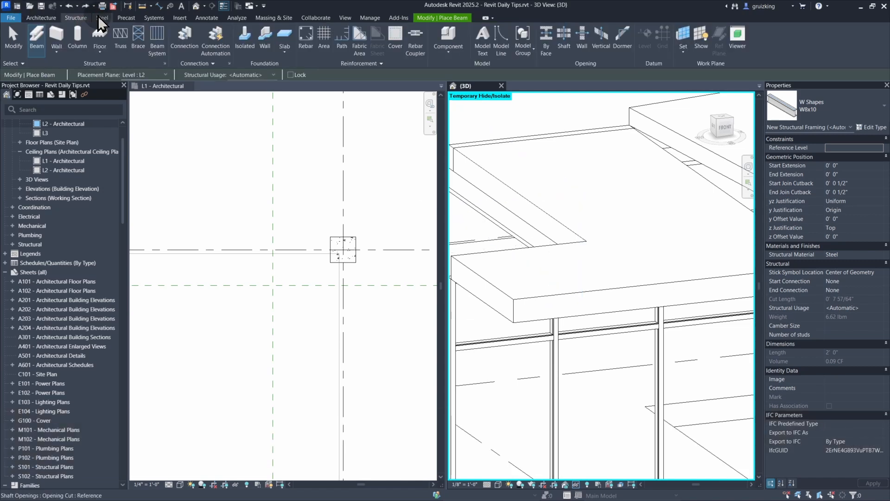
click(158, 39)
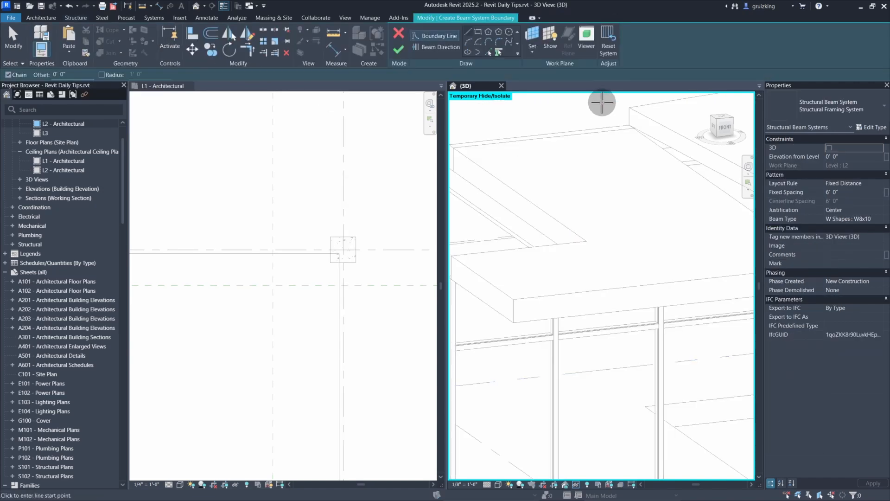
shift+middle_drag(575, 235, 486, 134)
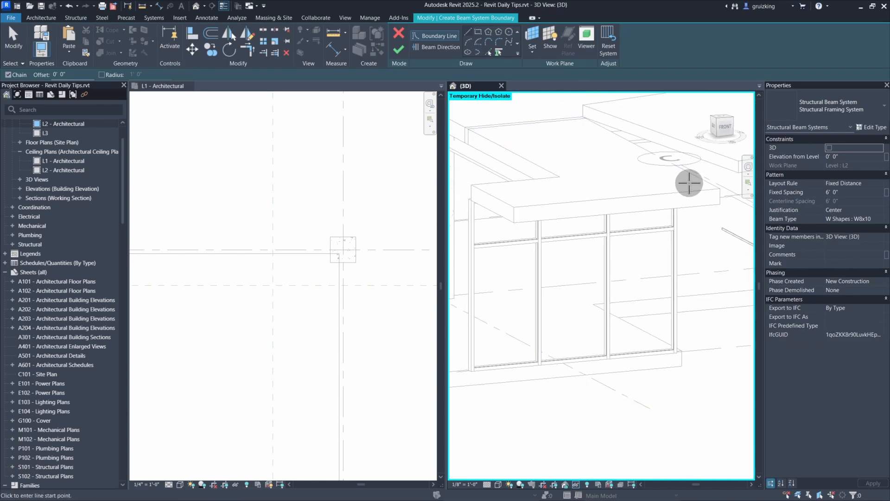
scroll(593, 178, down, 2)
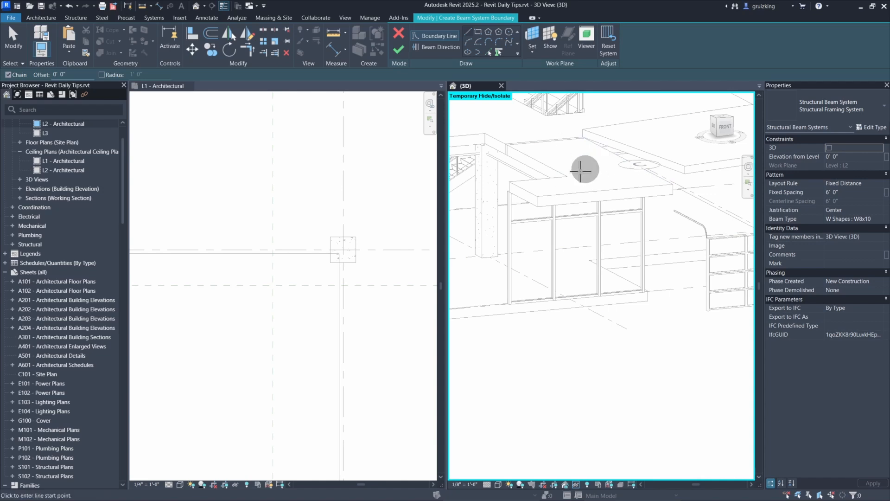
scroll(553, 187, down, 1)
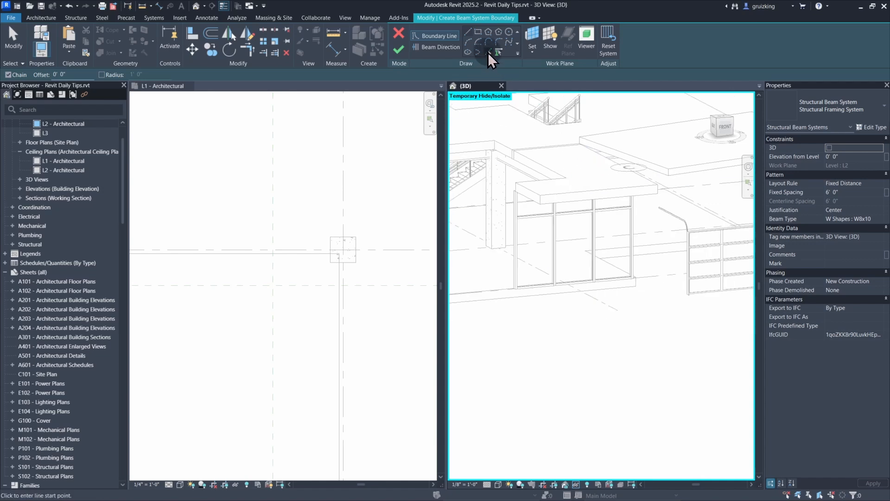
click(488, 52)
scroll(536, 201, up, 2)
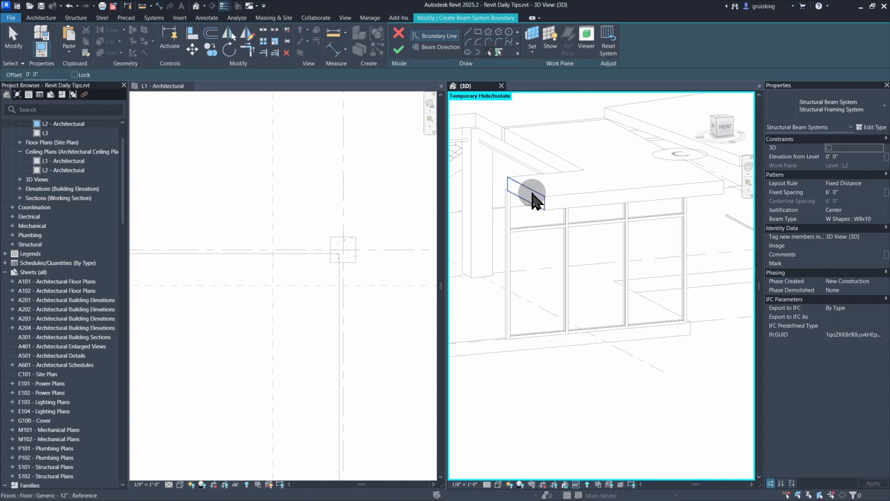
scroll(535, 201, up, 1)
key(Tab)
key(Tab)
click(537, 195)
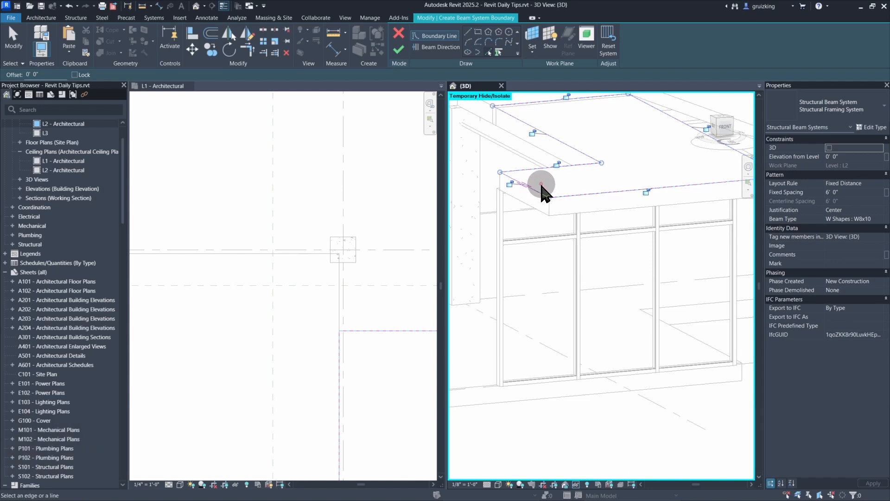
Set the beam direction parallel to the slab's long edge beside the recessed corner.
mouse_move(586, 189)
shift+middle_down()
mouse_move(592, 243)
mouse_move(542, 156)
mouse_move(533, 223)
mouse_move(536, 205)
mouse_move(600, 179)
shift+middle_up()
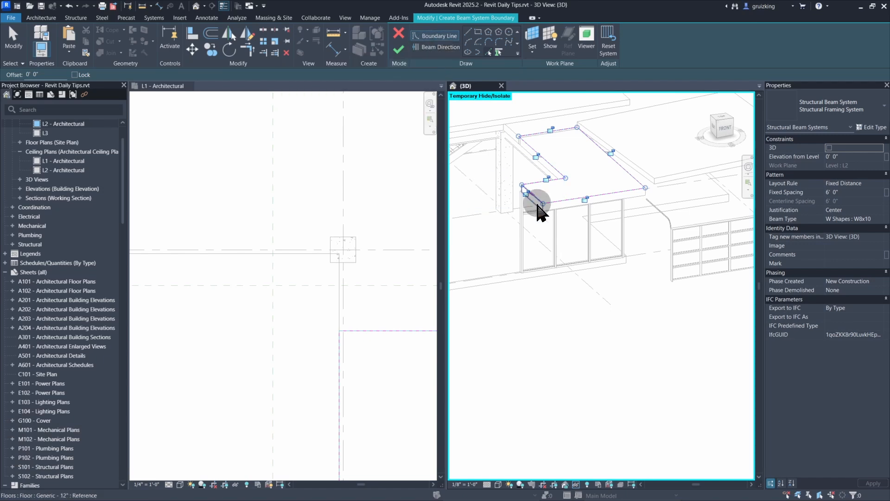
scroll(531, 190, up, 3)
scroll(538, 197, up, 1)
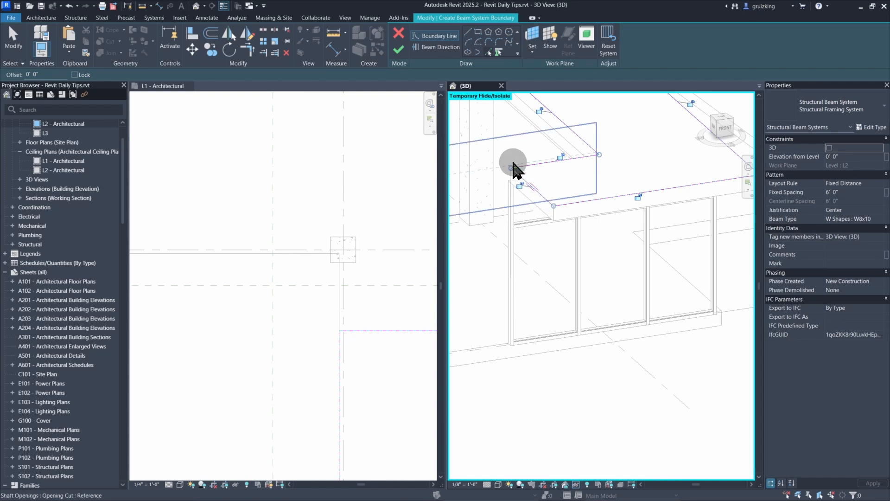
middle_drag(540, 194, 523, 210)
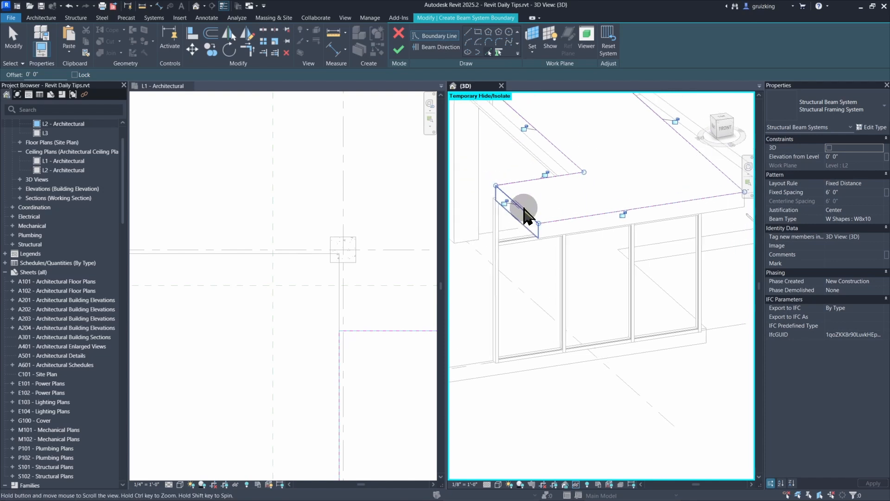
scroll(523, 211, down, 2)
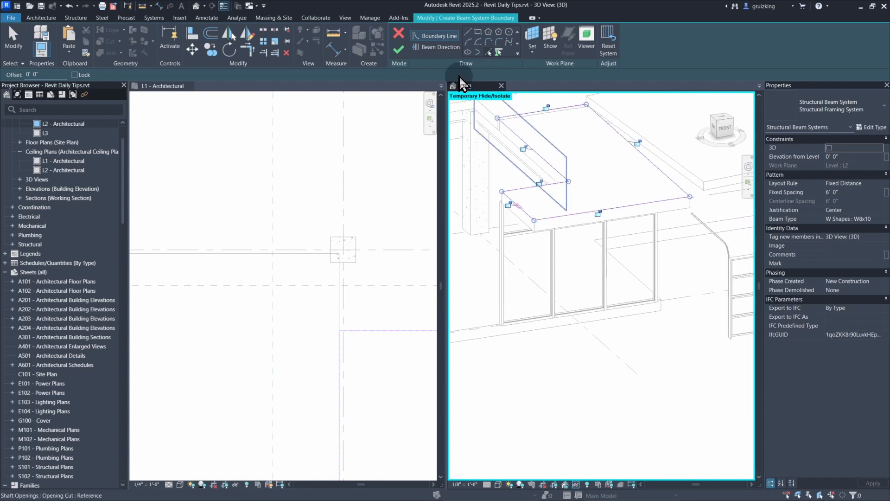
click(446, 48)
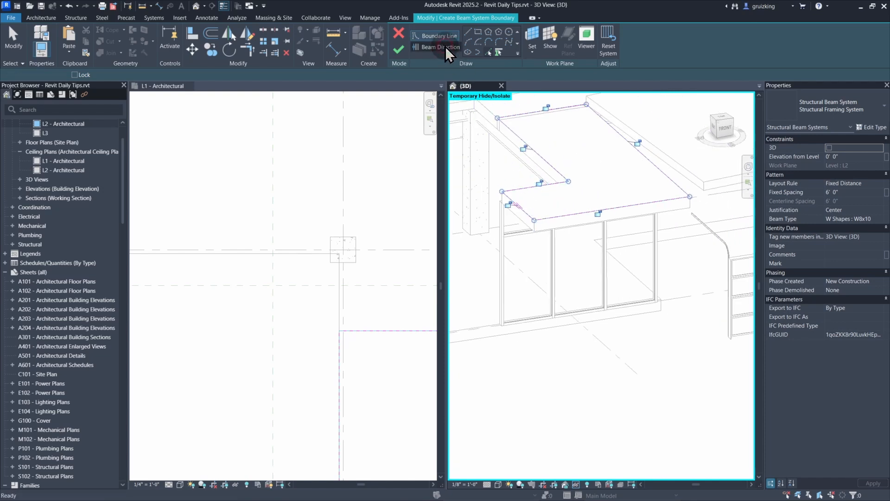
click(536, 159)
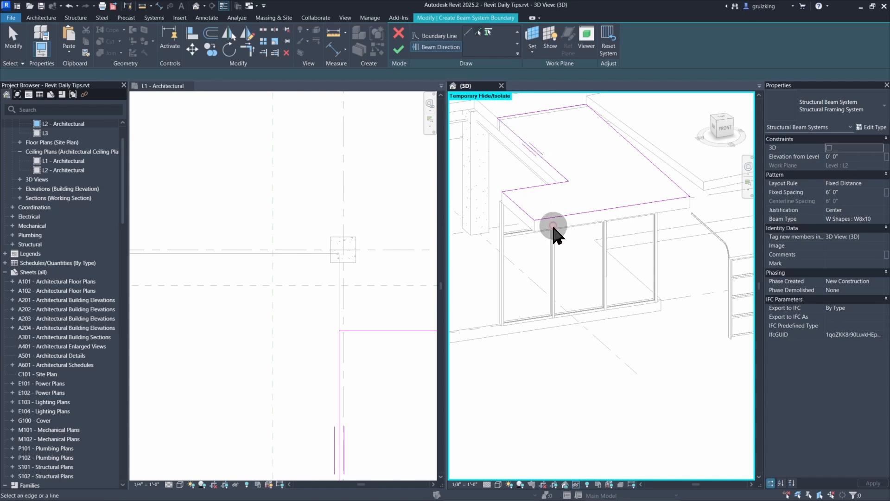
click(438, 51)
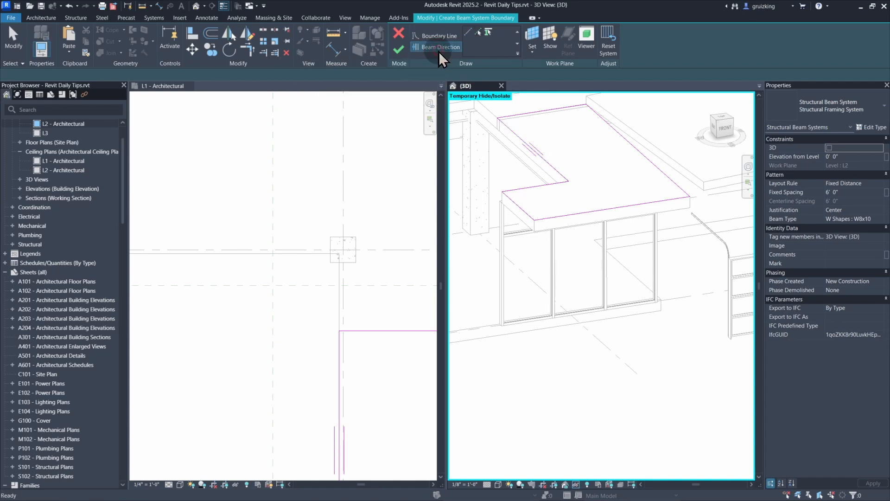
click(536, 187)
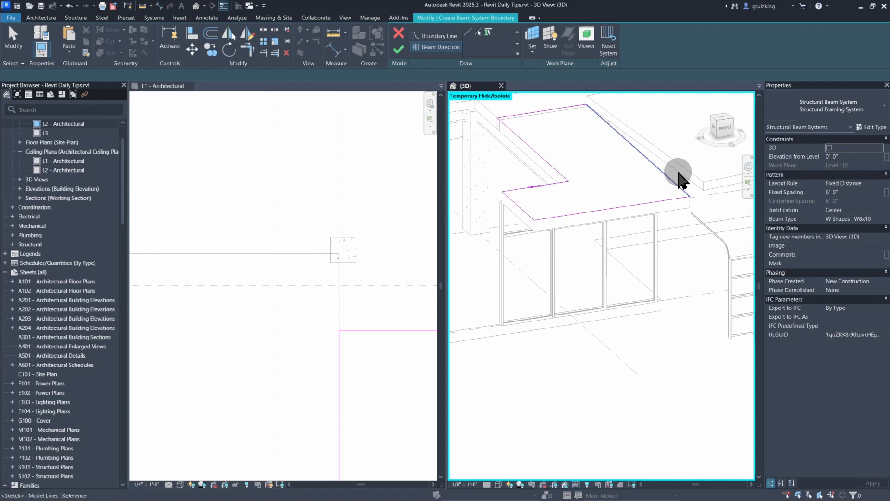
click(435, 47)
click(534, 150)
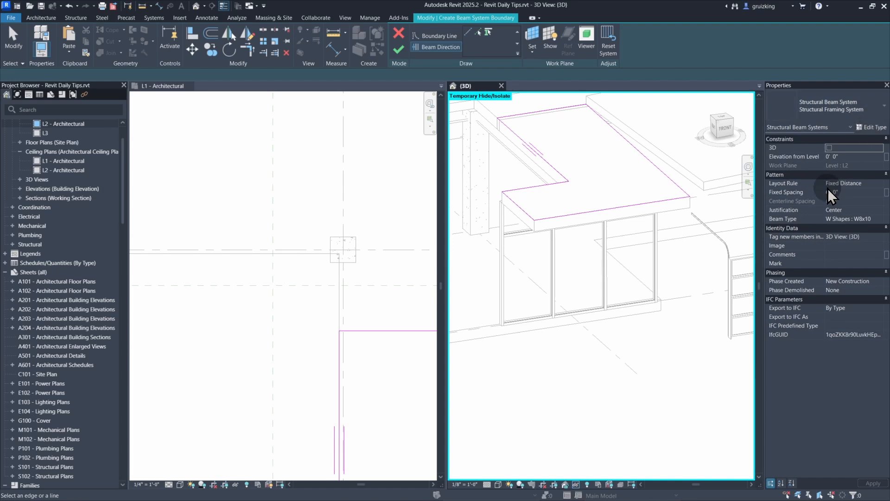
Keep the Fixed Distance layout rule, set the fixed spacing to 3' 0", and finish the beam system sketch.
click(853, 183)
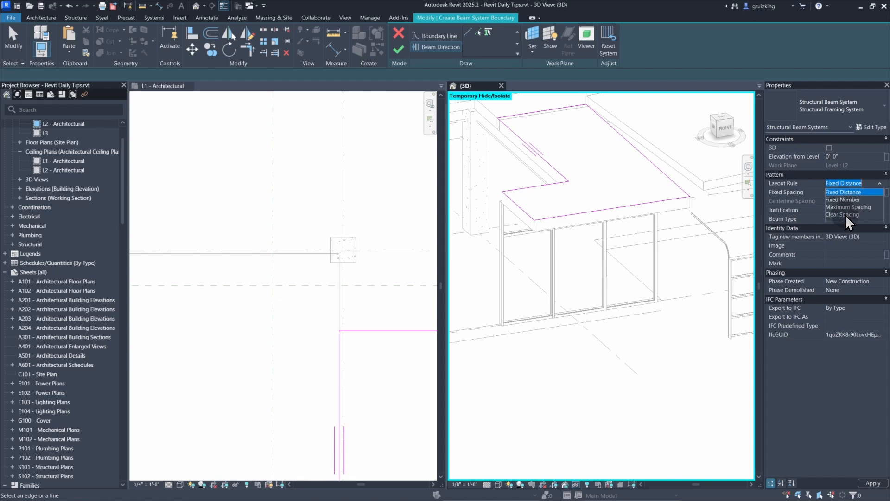
click(870, 183)
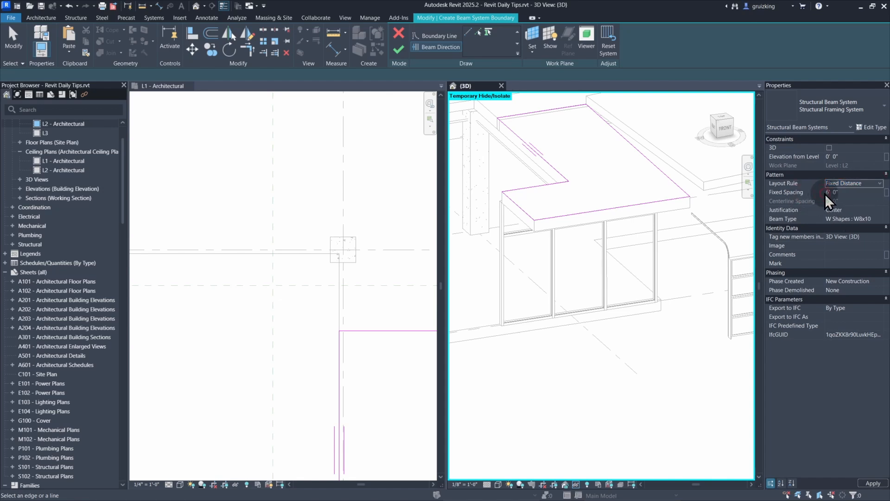
click(846, 192)
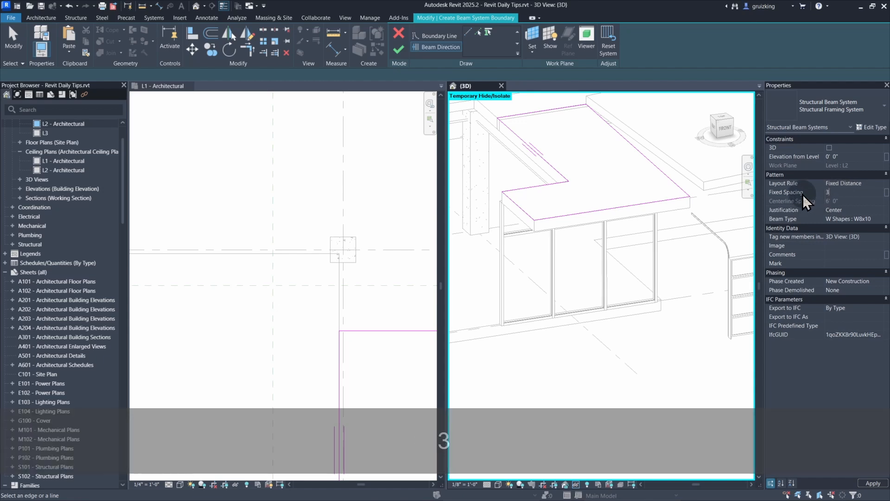
text(3')
key(Return)
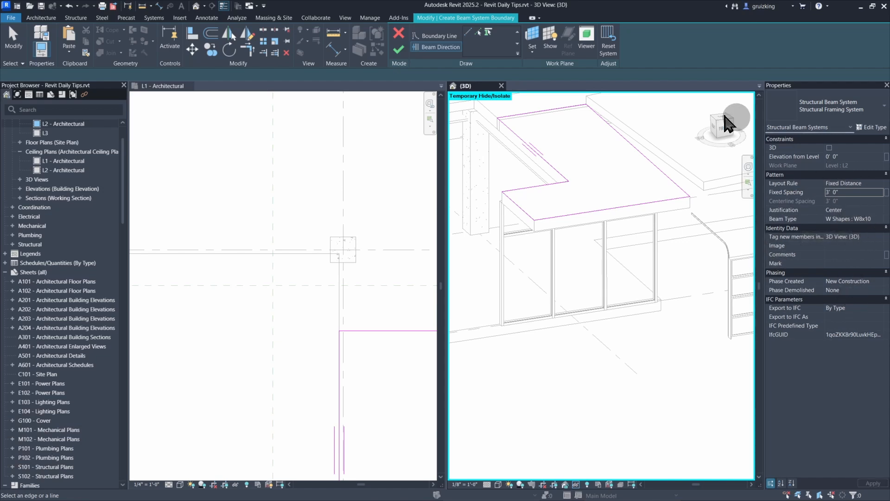
click(399, 49)
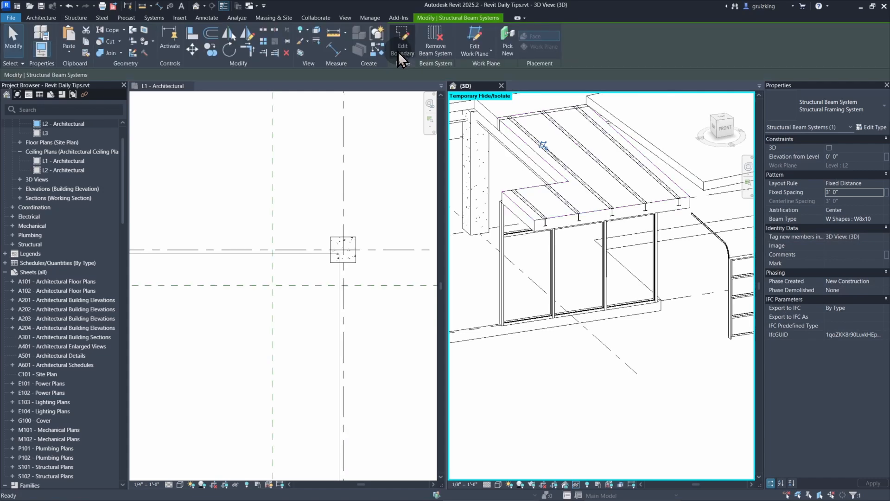
Select the whole beam system in the slab and set its elevation from level to -0' 3".
middle_drag(548, 225, 625, 271)
scroll(559, 215, up, 4)
scroll(526, 205, up, 3)
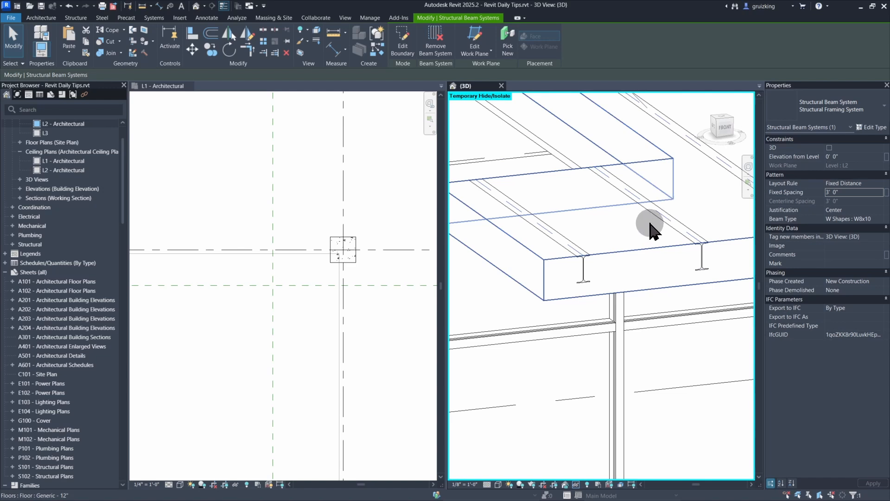
key(Escape)
key(Escape)
key(Tab)
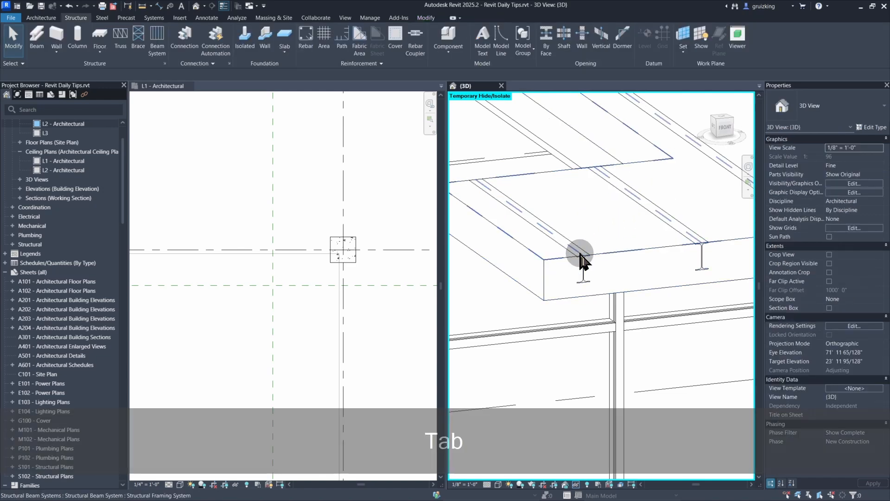
click(579, 255)
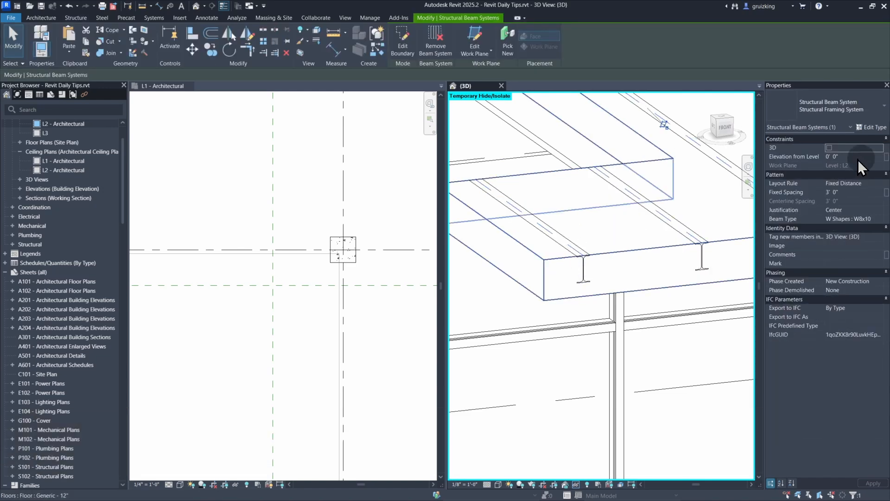
click(846, 157)
text(-3)
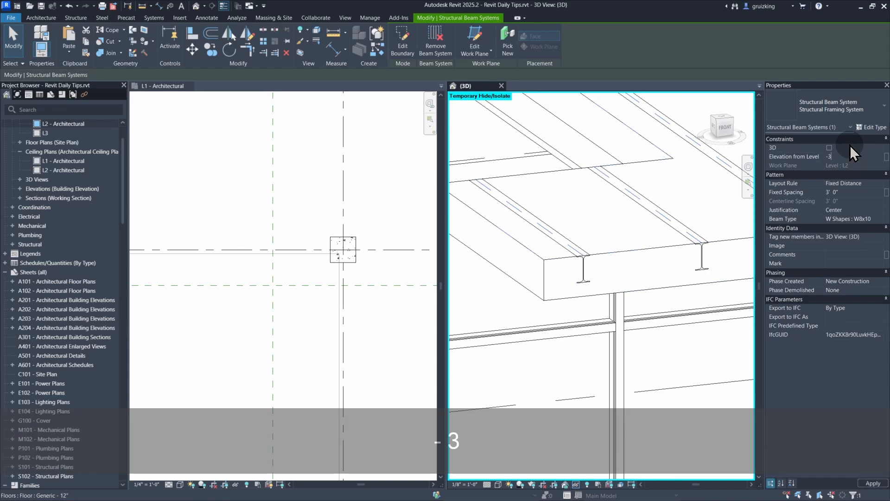
key(shift+Return)
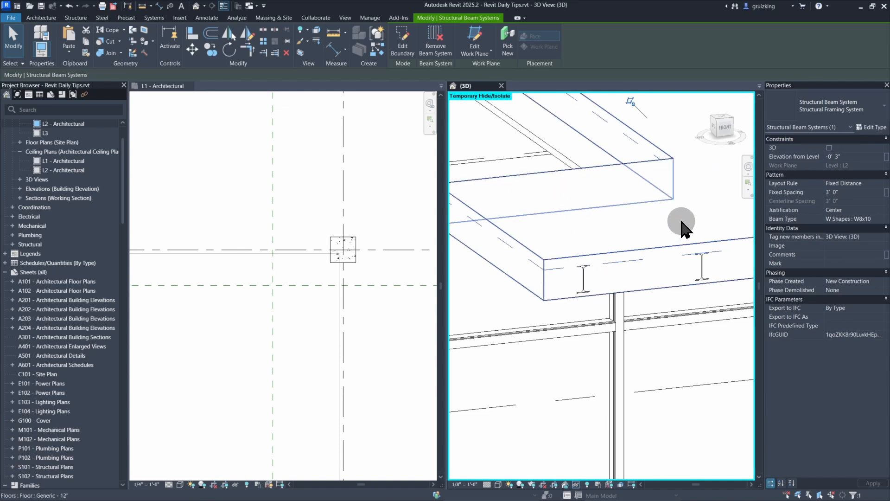
Set the beam system's elevation from level back to 0.
click(858, 156)
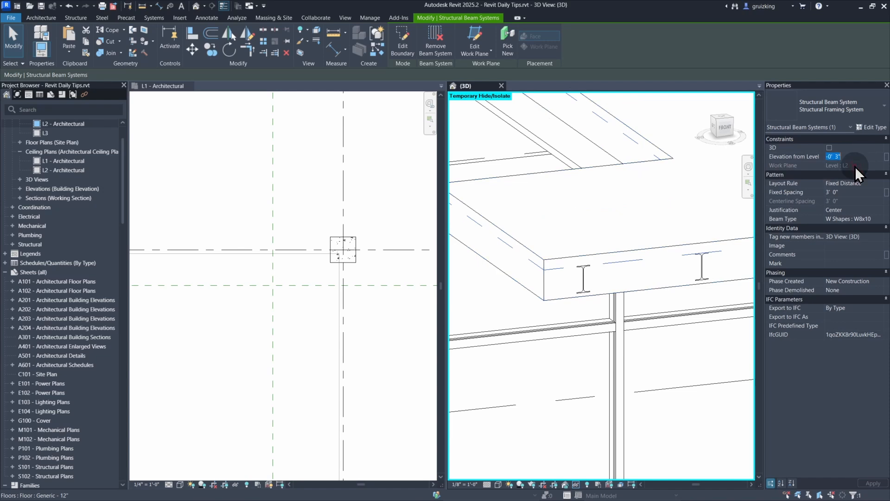
text(0)
key(Return)
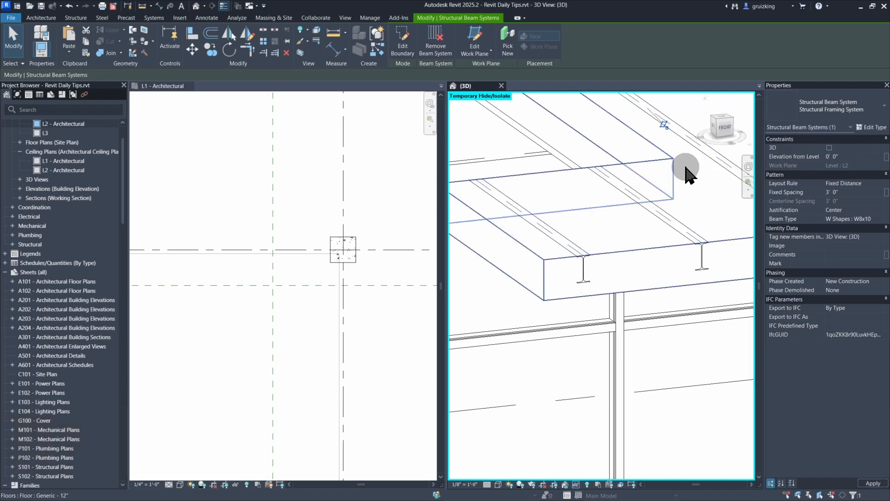
Select the short W8x10 joist nearest the slab's outer side edge and try to nudge it sideways in front view.
click(585, 282)
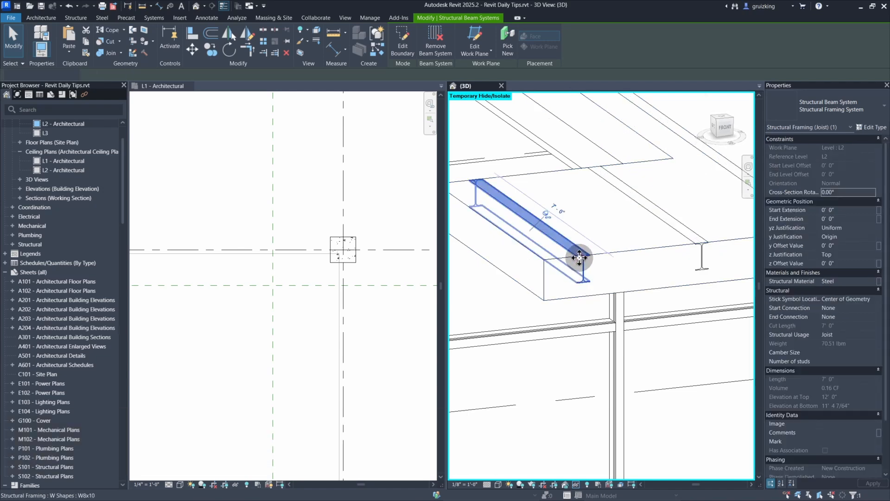
shift+middle_drag(576, 254, 550, 252)
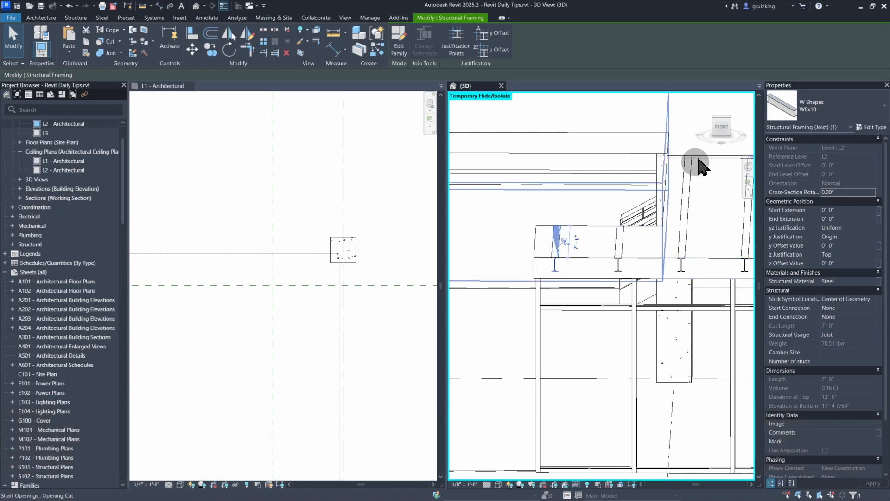
click(716, 127)
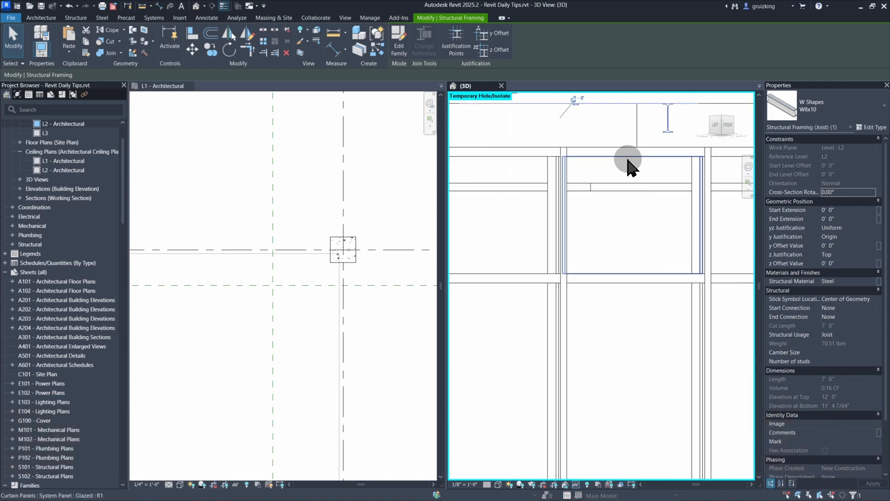
middle_drag(627, 157, 667, 323)
scroll(612, 199, down, 1)
shift+middle_drag(683, 256, 720, 131)
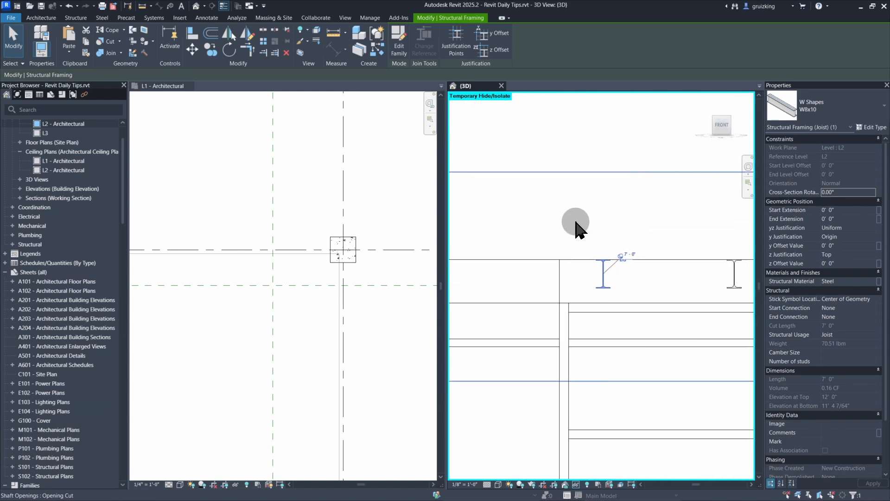
scroll(611, 287, up, 2)
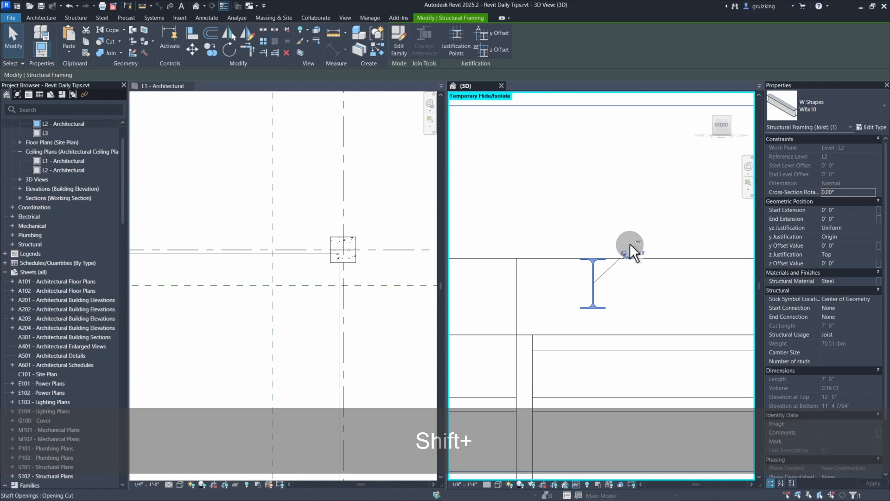
key(shift+Left)
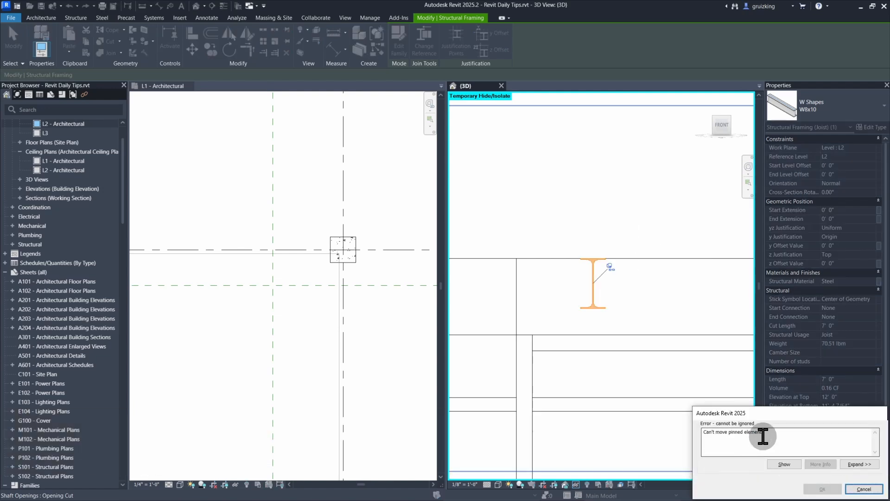
drag(758, 416, 689, 319)
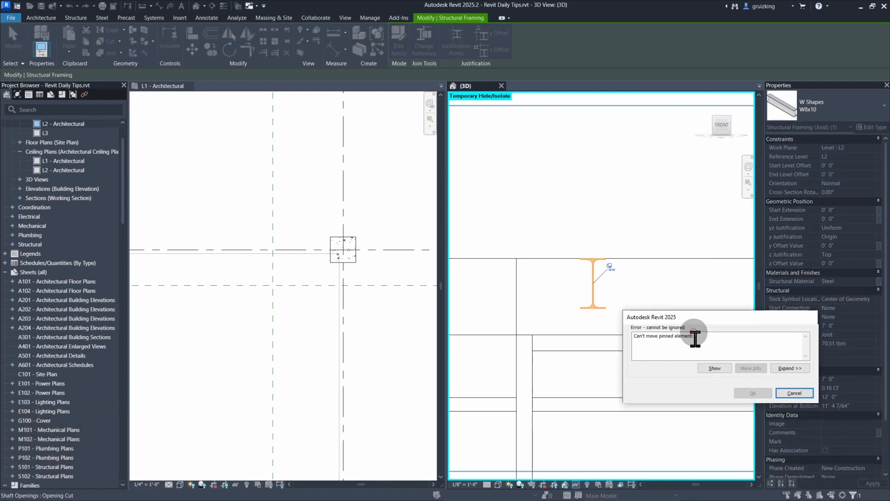
click(793, 393)
Unpin the short W8x10 end joist and move it horizontally to the slab's outer side edge.
click(588, 268)
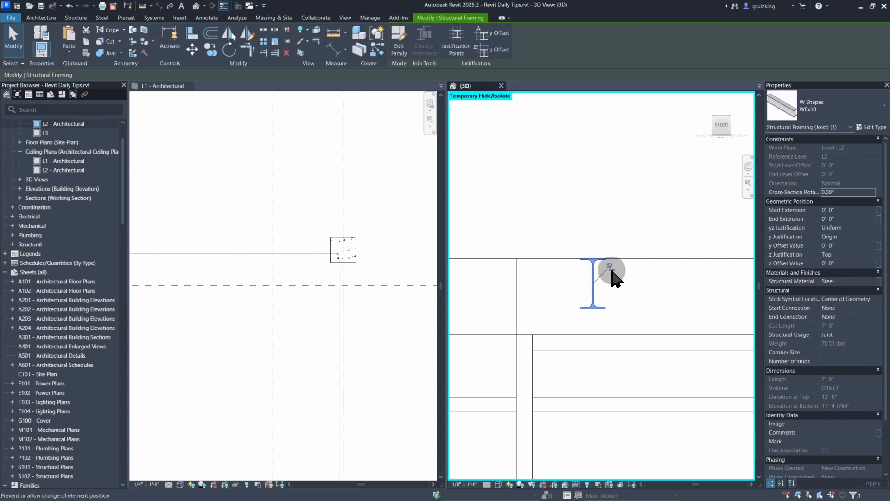
click(611, 268)
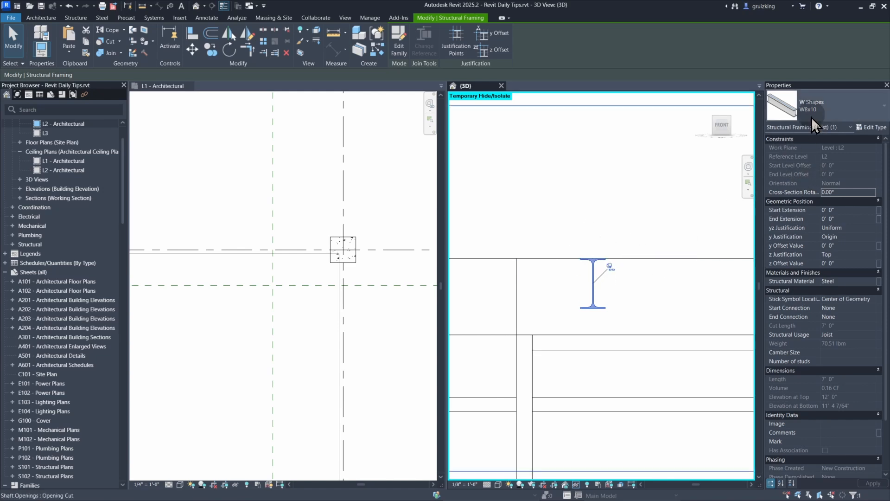
click(610, 266)
scroll(597, 260, up, 1)
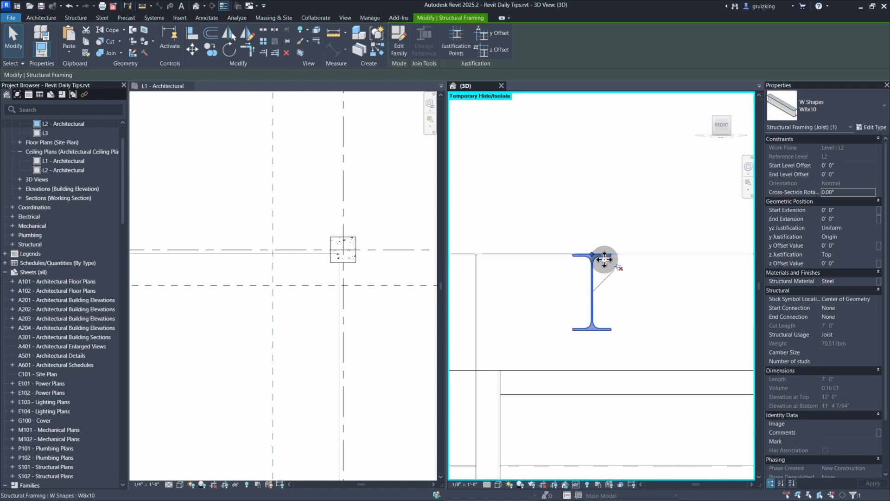
key(m)
key(v)
scroll(608, 268, up, 2)
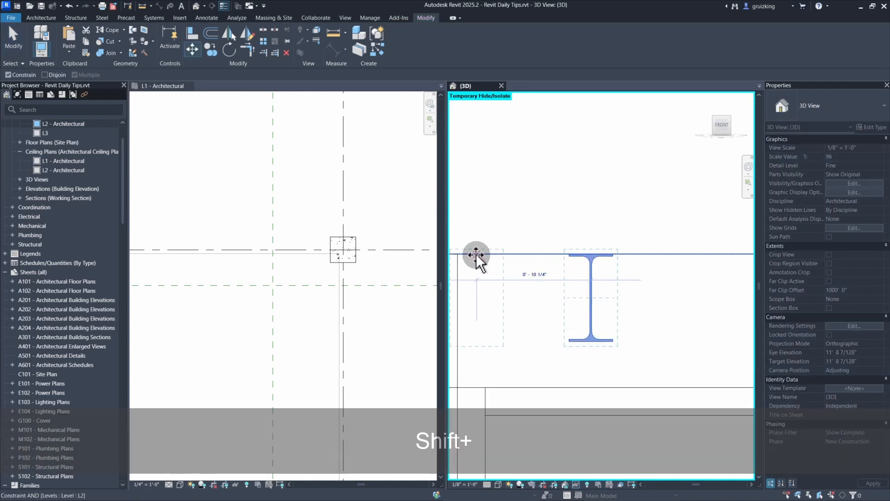
click(468, 254)
Pin the moved end joist back to its beam system.
shift+middle_drag(478, 268, 516, 298)
scroll(510, 297, down, 3)
middle_drag(666, 308, 575, 327)
scroll(582, 316, down, 3)
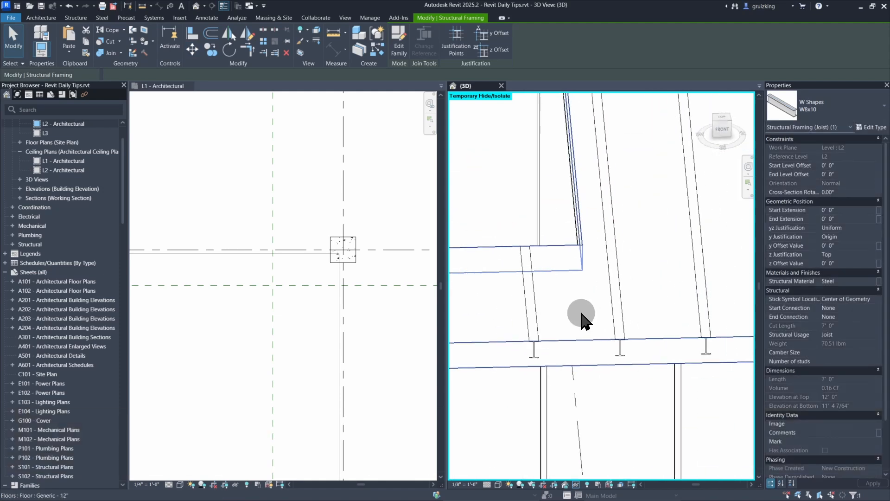
middle_drag(515, 332, 577, 291)
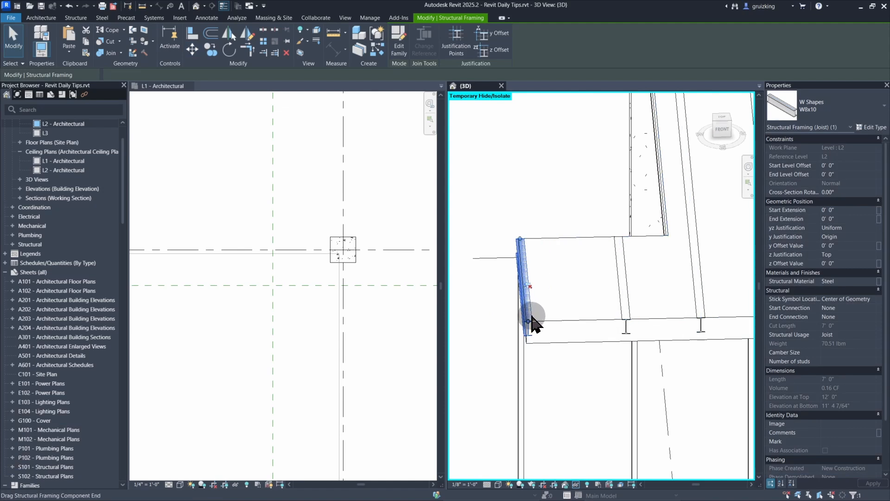
click(529, 286)
scroll(585, 314, down, 2)
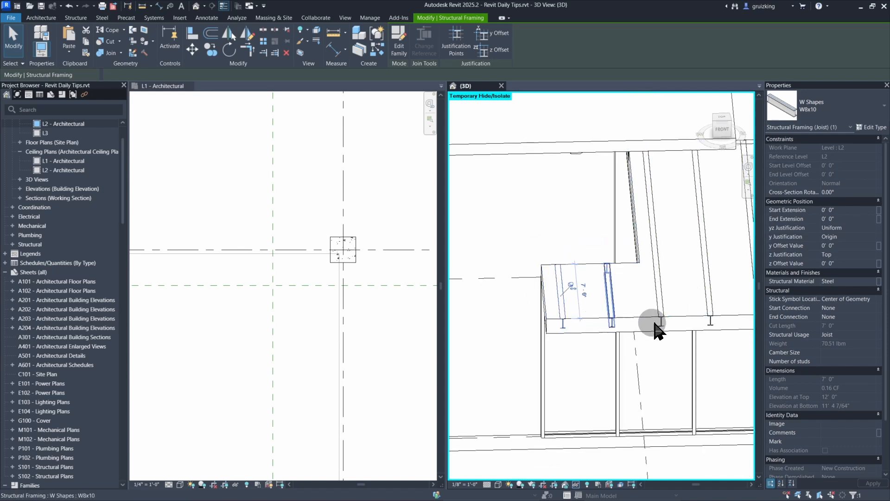
mouse_move(659, 330)
shift+middle_down()
mouse_move(459, 325)
mouse_move(617, 336)
mouse_move(541, 324)
mouse_move(596, 342)
mouse_move(647, 323)
shift+middle_up()
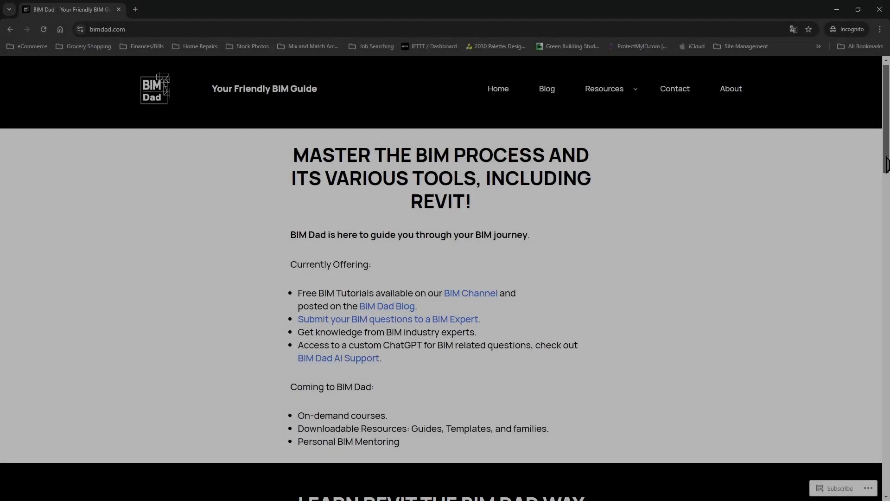
drag(887, 155, 832, 499)
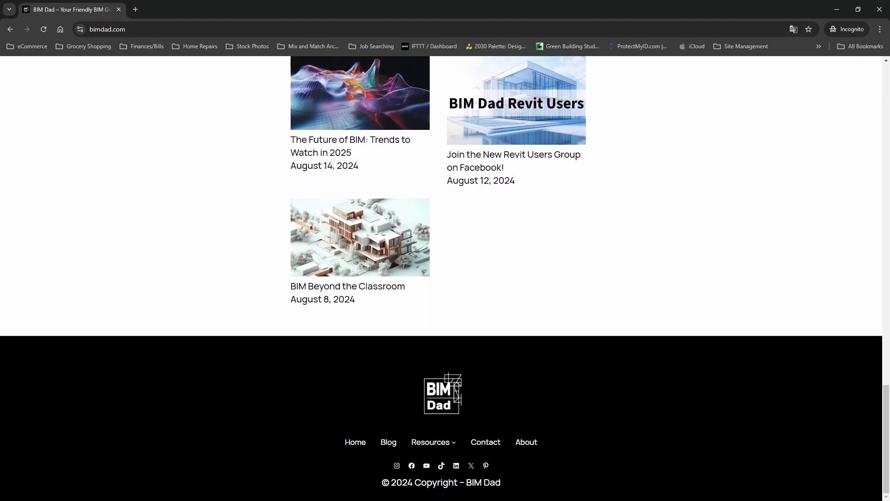